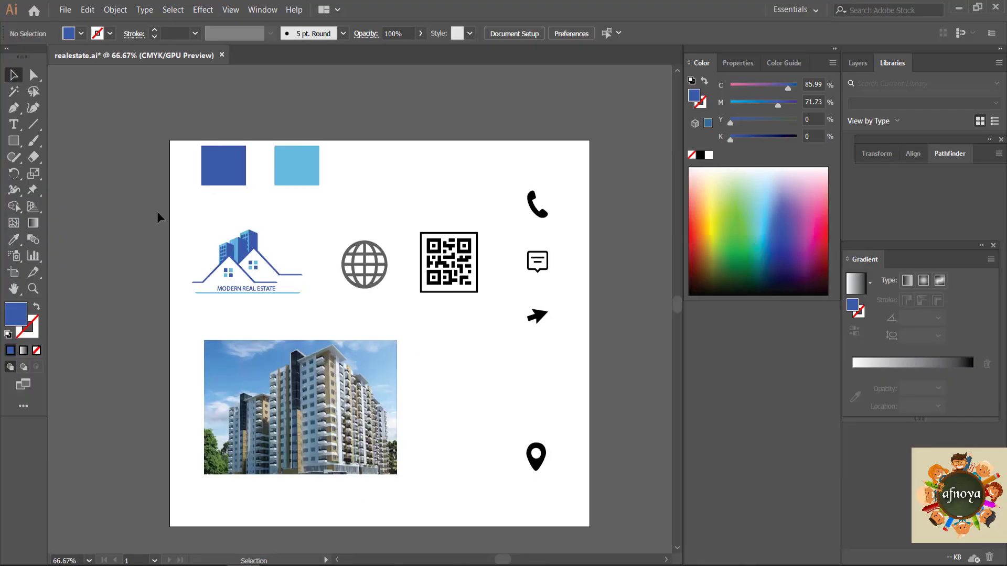
Step: Create a new document in inches: two 3.5 × 2 in artboards with 0.25 in bleed on all sides
{"action": "key", "text": "ctrl+n"}
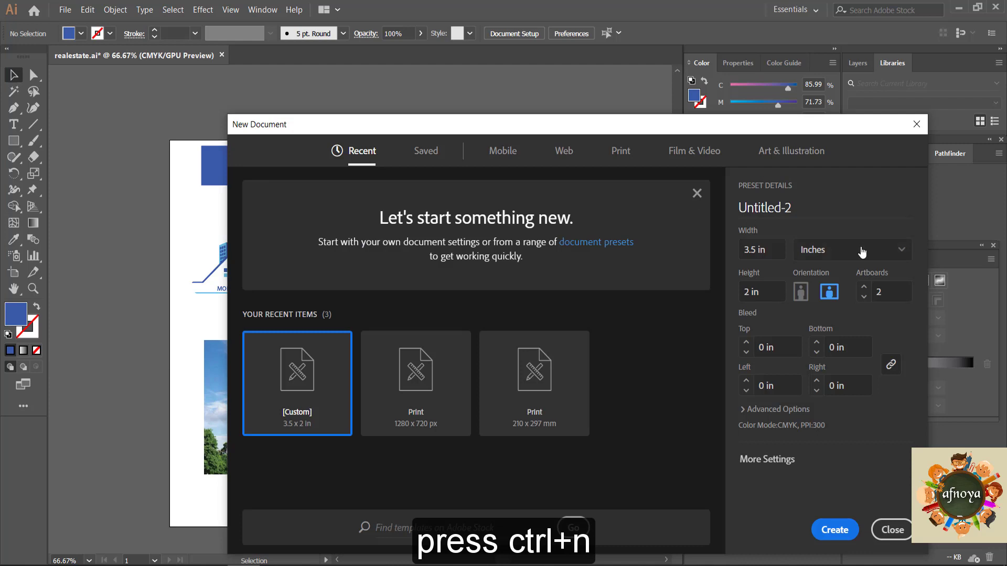
{"action": "left_click", "coordinate": [862, 252]}
{"action": "left_click", "coordinate": [839, 272]}
{"action": "left_click", "coordinate": [814, 259]}
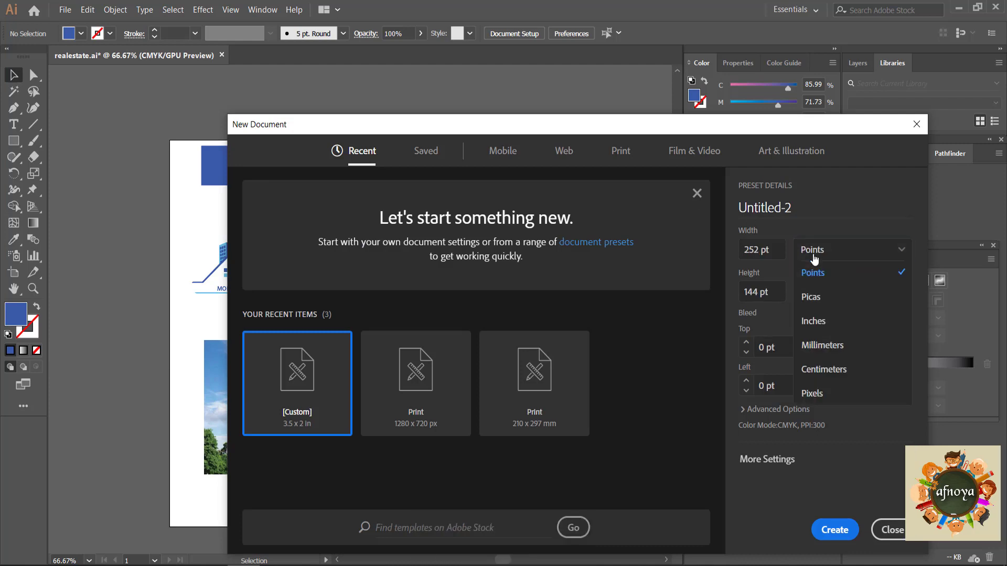
{"action": "left_click", "coordinate": [821, 322]}
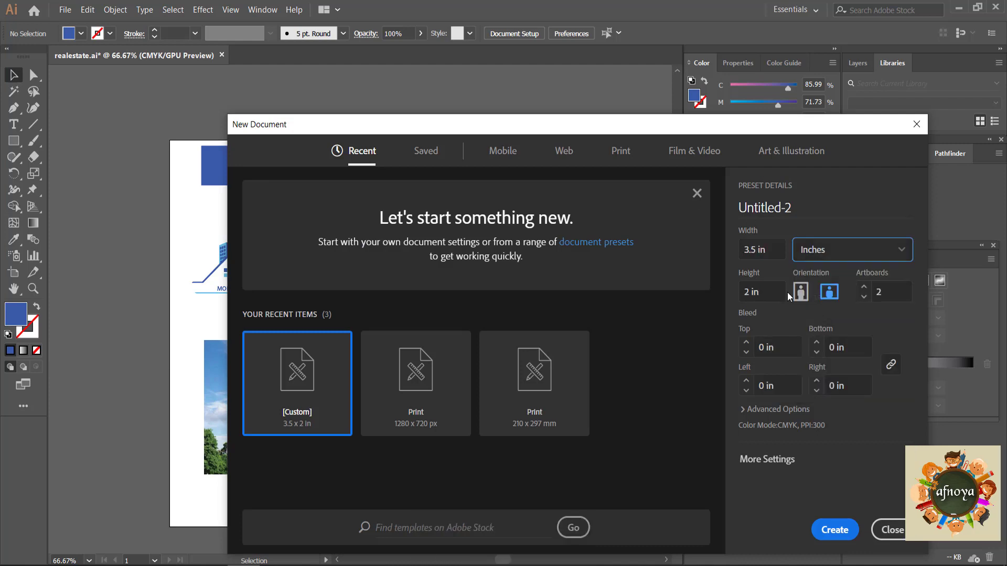
{"action": "left_click", "coordinate": [763, 346]}
{"action": "type", "text": "."}
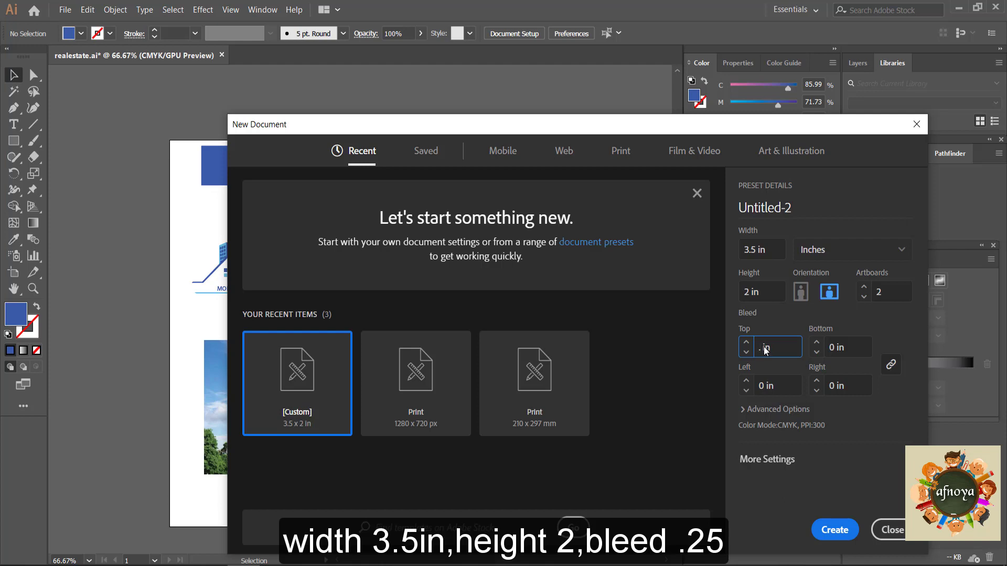
{"action": "type", "text": "25"}
{"action": "left_click", "coordinate": [758, 386]}
{"action": "left_click", "coordinate": [827, 531]}
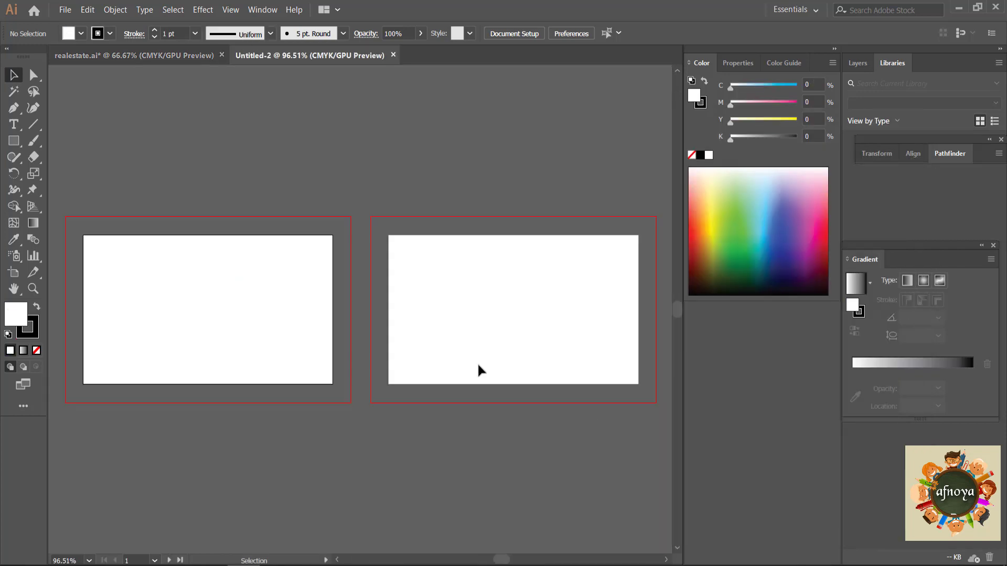
Step: Bring the logo from realestate.ai onto the first card, scaled to about 1.85 in wide
{"action": "left_click", "coordinate": [176, 55]}
{"action": "mouse_move", "coordinate": [248, 284]}
{"action": "left_mouse_down"}
{"action": "mouse_move", "coordinate": [205, 270]}
{"action": "mouse_move", "coordinate": [207, 293]}
{"action": "left_mouse_up"}
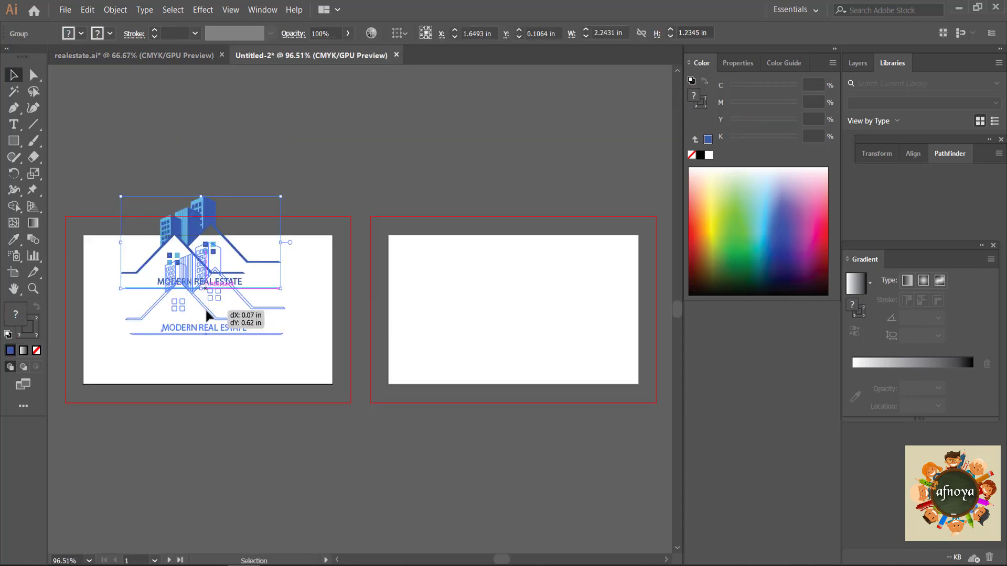
{"action": "key", "text": "ctrl+equal"}
{"action": "key", "text": "ctrl+equal"}
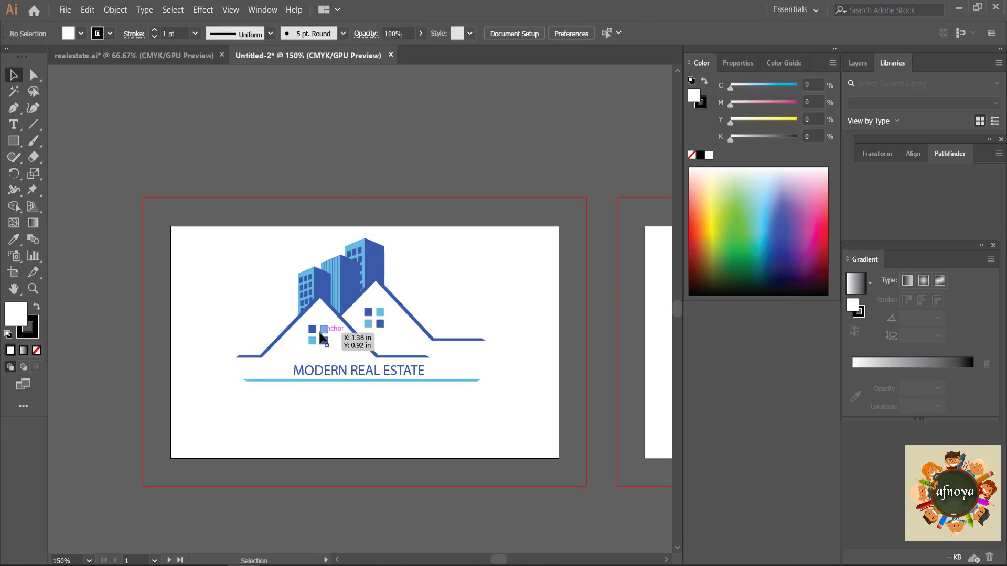
{"action": "left_click_drag", "start_coordinate": [351, 346], "coordinate": [358, 339]}
{"action": "left_click_drag", "start_coordinate": [492, 374], "coordinate": [450, 364]}
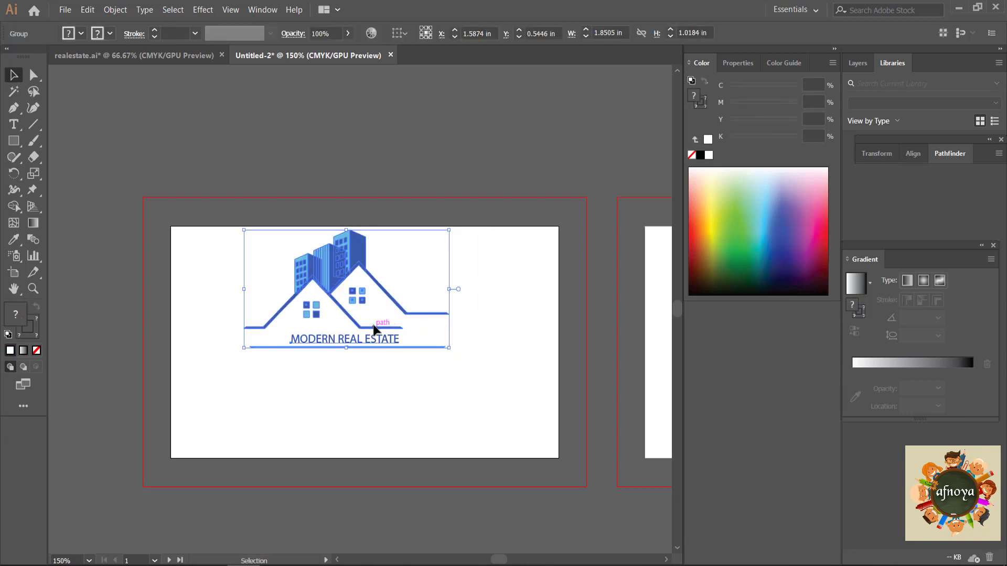
{"action": "left_click_drag", "start_coordinate": [357, 293], "coordinate": [374, 306]}
Step: Draw a bar along the card's bottom edge filled with the logo's dark blue
{"action": "left_click", "coordinate": [14, 140]}
{"action": "left_click_drag", "start_coordinate": [174, 428], "coordinate": [558, 458]}
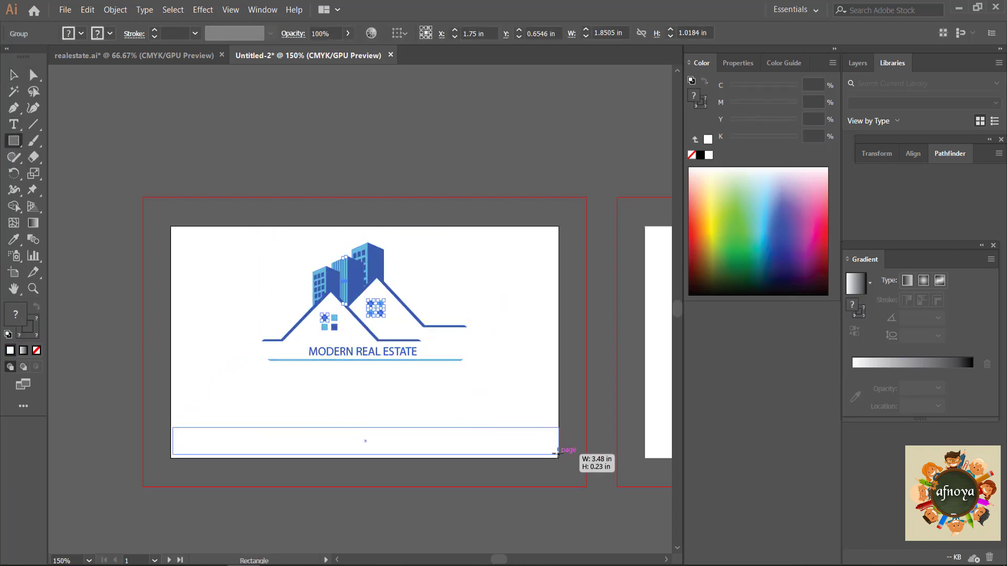
{"action": "key", "text": "i"}
{"action": "left_click", "coordinate": [353, 277]}
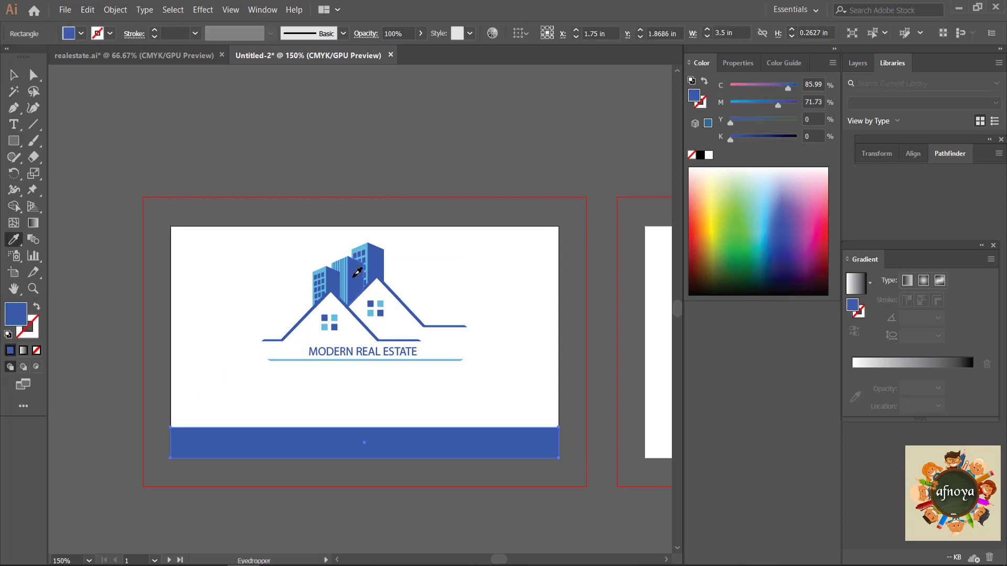
{"action": "key", "text": "v"}
{"action": "left_click", "coordinate": [217, 343]}
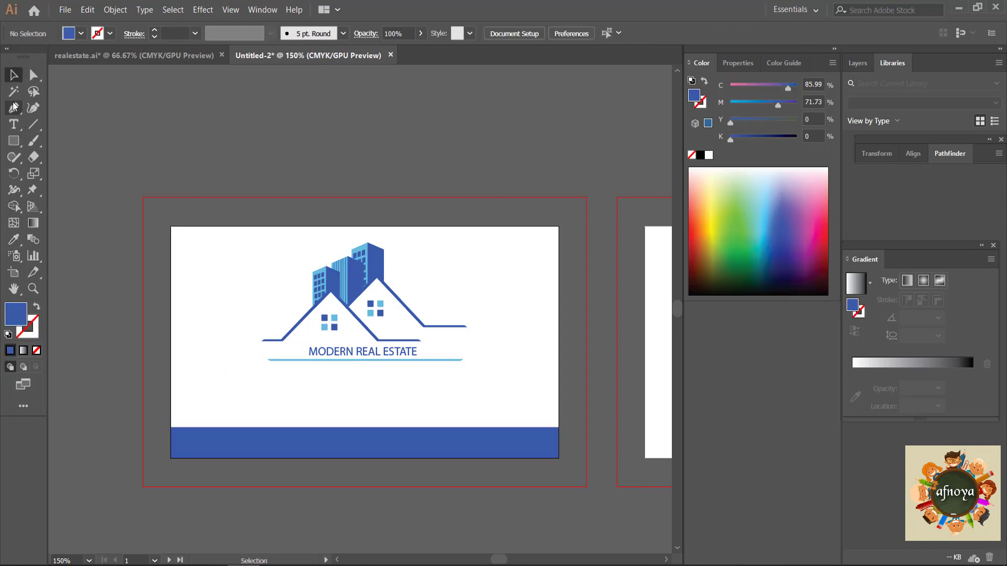
Step: Add a 2 pt light-blue horizontal line just above the blue bar
{"action": "left_click", "coordinate": [33, 125]}
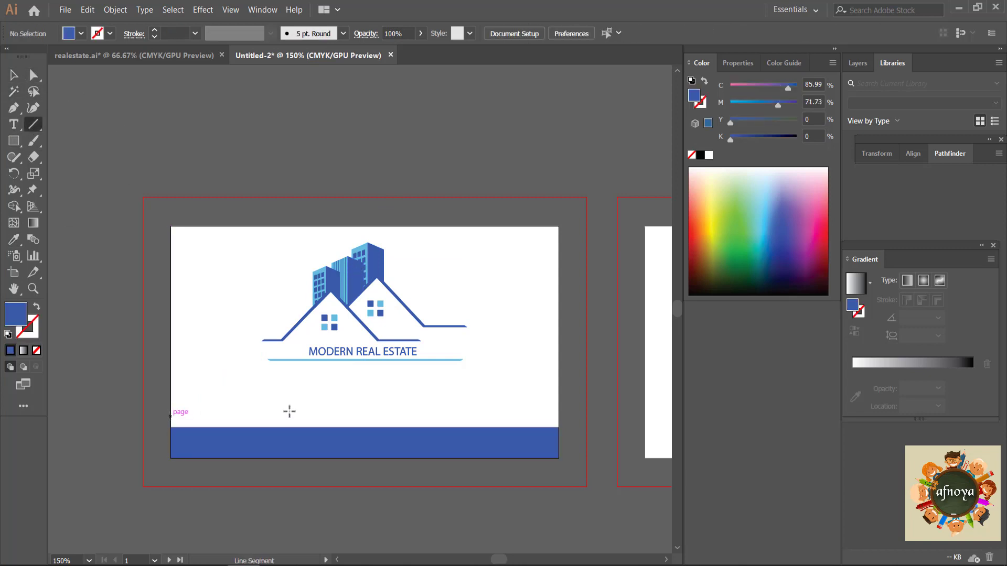
{"action": "left_click_drag", "start_coordinate": [171, 416], "coordinate": [559, 417]}
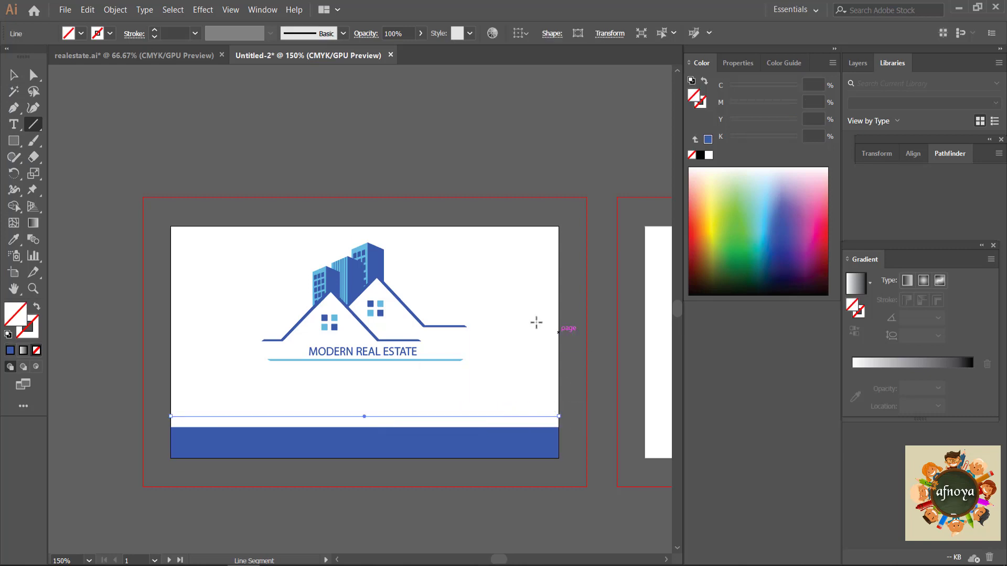
{"action": "left_click", "coordinate": [195, 34]}
{"action": "left_click", "coordinate": [215, 143]}
{"action": "left_click", "coordinate": [194, 34]}
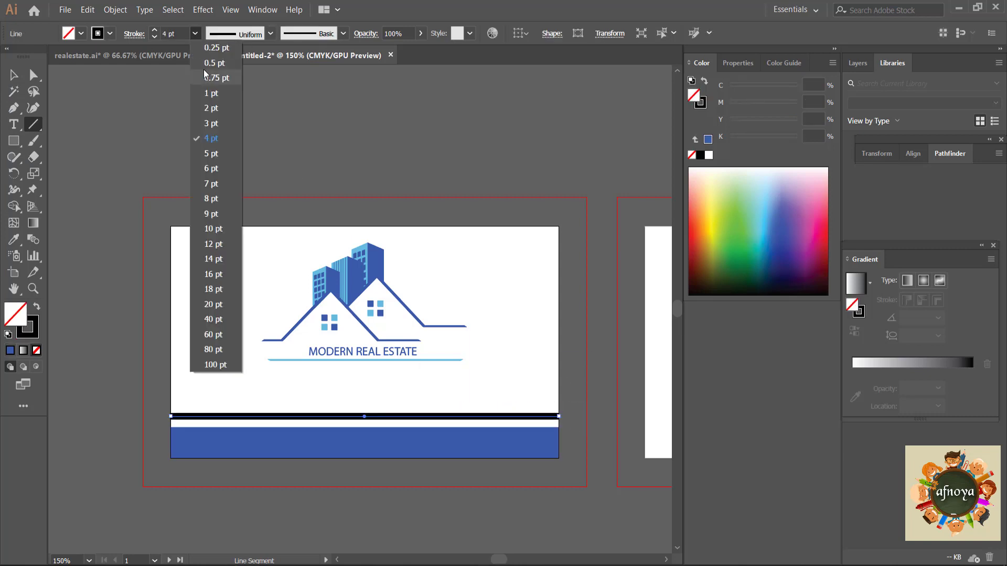
{"action": "left_click", "coordinate": [203, 112]}
{"action": "key", "text": "Down"}
{"action": "key", "text": "Down"}
{"action": "key", "text": "Down"}
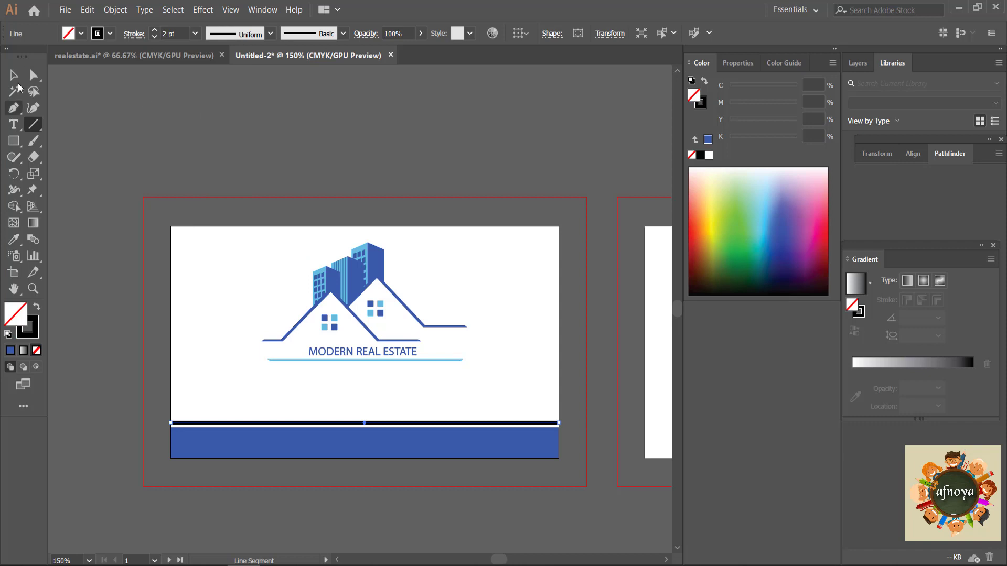
{"action": "key", "text": "i"}
{"action": "left_click", "coordinate": [367, 243]}
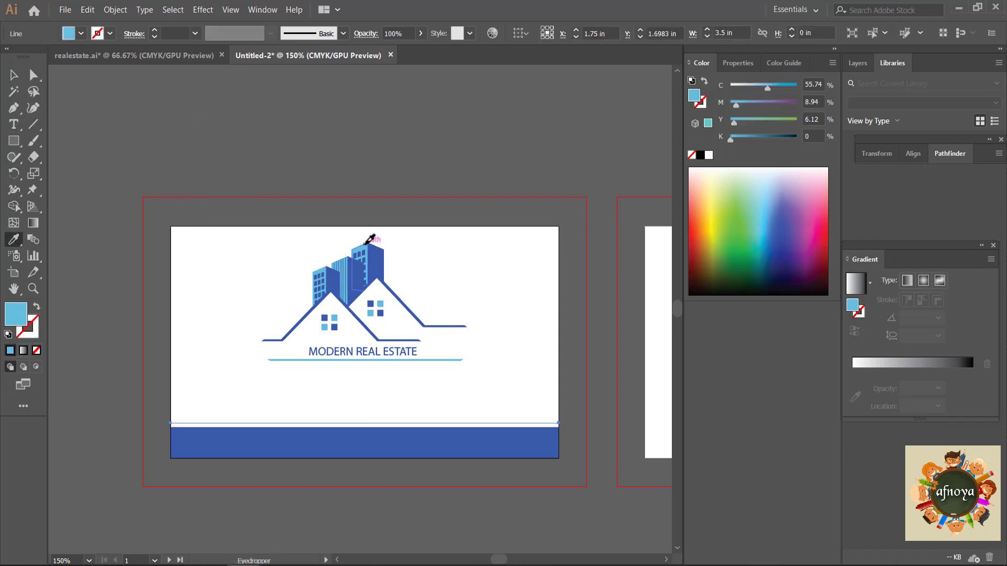
Step: Start a text box on the card and clear its placeholder text
{"action": "key", "text": "t"}
{"action": "left_click", "coordinate": [207, 332]}
{"action": "key", "text": "BackSpace"}
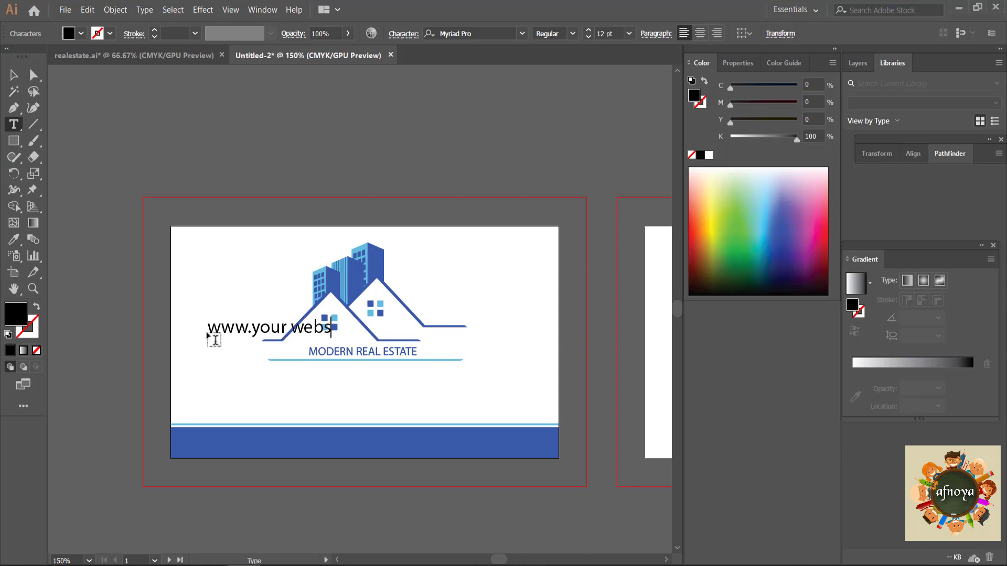
Step: Move the website text below the logo and place a small globe icon beside it
{"action": "left_click", "coordinate": [14, 75]}
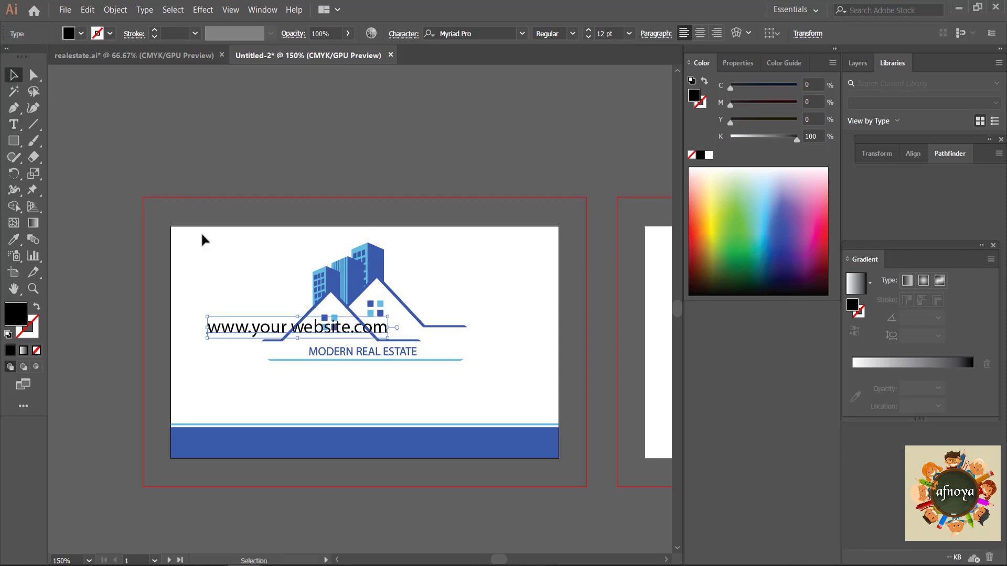
{"action": "left_click_drag", "start_coordinate": [264, 326], "coordinate": [342, 397]}
{"action": "left_click", "coordinate": [184, 60]}
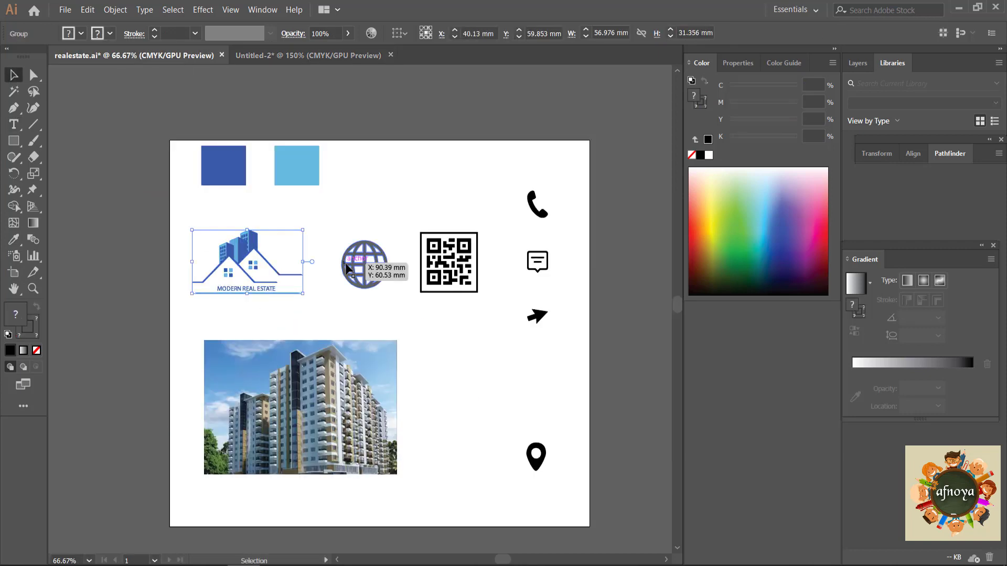
{"action": "left_click_drag", "start_coordinate": [366, 264], "coordinate": [283, 393]}
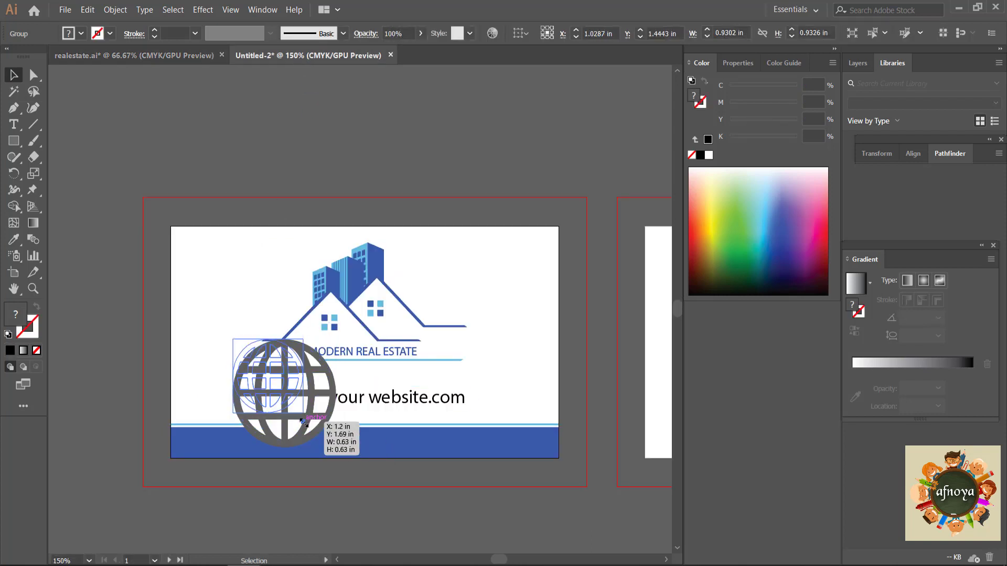
{"action": "mouse_move", "coordinate": [334, 449]}
{"action": "left_mouse_down"}
{"action": "mouse_move", "coordinate": [254, 358]}
{"action": "mouse_move", "coordinate": [267, 397]}
{"action": "left_mouse_up"}
Step: Show the rulers and add a horizontal guide across the blue bar
{"action": "key", "text": "ctrl+r"}
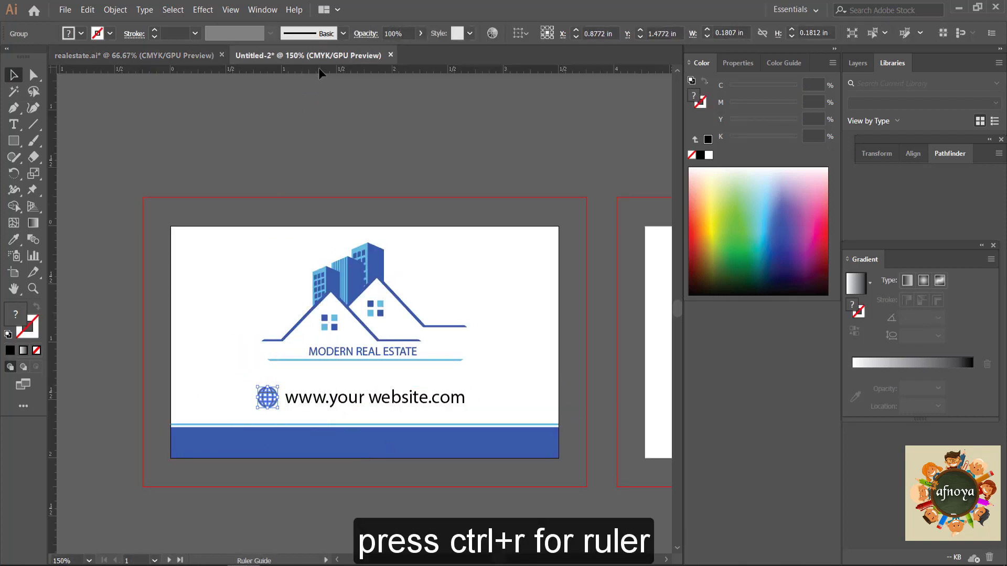
{"action": "left_click_drag", "start_coordinate": [319, 69], "coordinate": [350, 440]}
{"action": "key", "text": "ctrl+="}
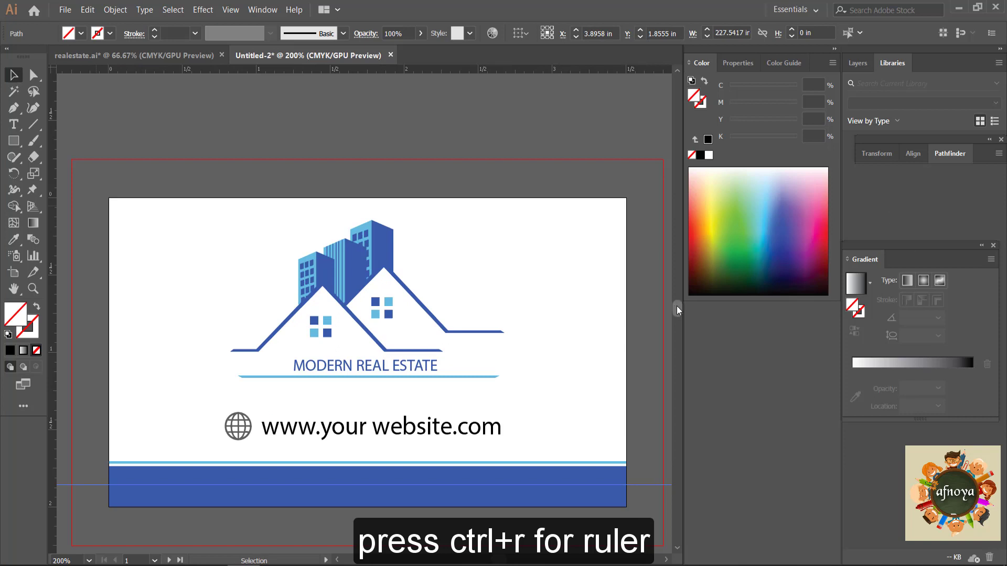
Step: Place the website text inside the blue bar at 10 pt and remove the guide
{"action": "scroll", "coordinate": [677, 309], "scroll_direction": "down", "scroll_amount": 5}
{"action": "scroll", "coordinate": [677, 309], "scroll_direction": "down", "scroll_amount": 1}
{"action": "scroll", "coordinate": [677, 309], "scroll_direction": "up", "scroll_amount": 1}
{"action": "mouse_move", "coordinate": [348, 260]}
{"action": "left_mouse_down"}
{"action": "mouse_move", "coordinate": [384, 329]}
{"action": "mouse_move", "coordinate": [384, 314]}
{"action": "left_mouse_up"}
{"action": "mouse_move", "coordinate": [607, 313]}
{"action": "left_mouse_down"}
{"action": "mouse_move", "coordinate": [605, 293]}
{"action": "mouse_move", "coordinate": [645, 301]}
{"action": "left_mouse_up"}
{"action": "left_click_drag", "start_coordinate": [485, 318], "coordinate": [491, 314]}
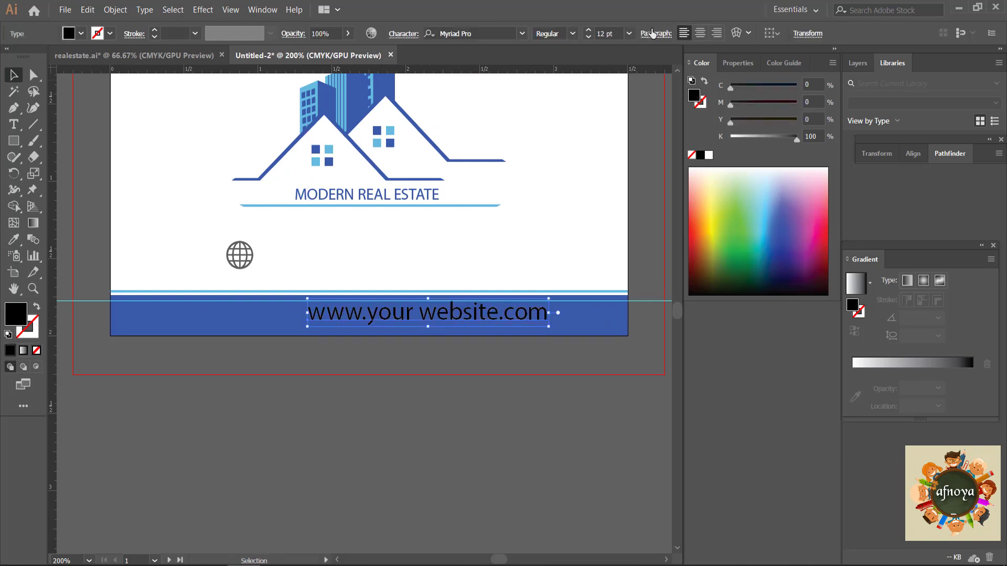
{"action": "left_click", "coordinate": [629, 34]}
{"action": "left_click", "coordinate": [638, 128]}
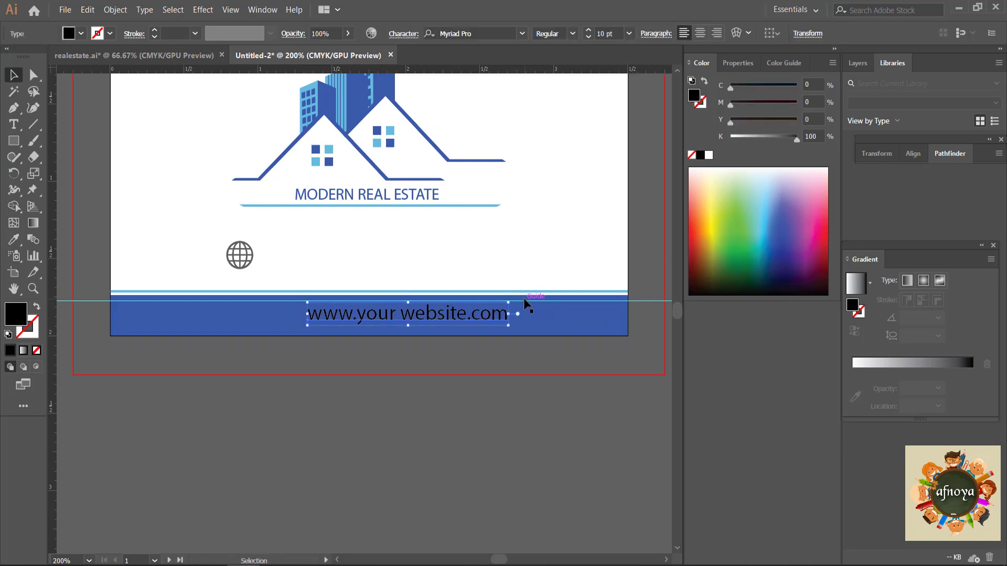
{"action": "left_click", "coordinate": [648, 300]}
{"action": "key", "text": "Delete"}
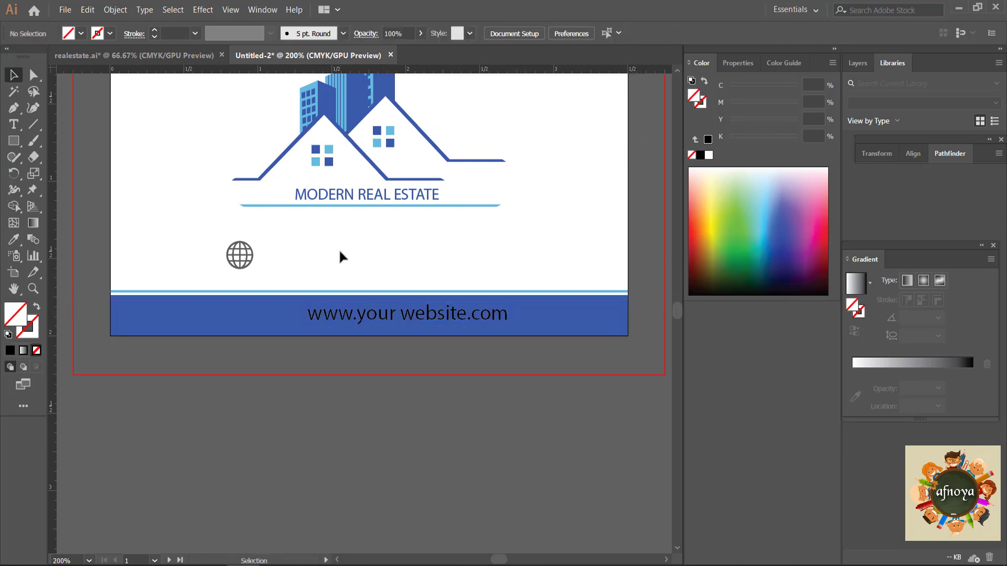
Step: Move the globe icon into the blue bar, ungroup it and make it black
{"action": "mouse_move", "coordinate": [234, 251]}
{"action": "left_mouse_down"}
{"action": "mouse_move", "coordinate": [247, 310]}
{"action": "mouse_move", "coordinate": [273, 315]}
{"action": "left_mouse_up"}
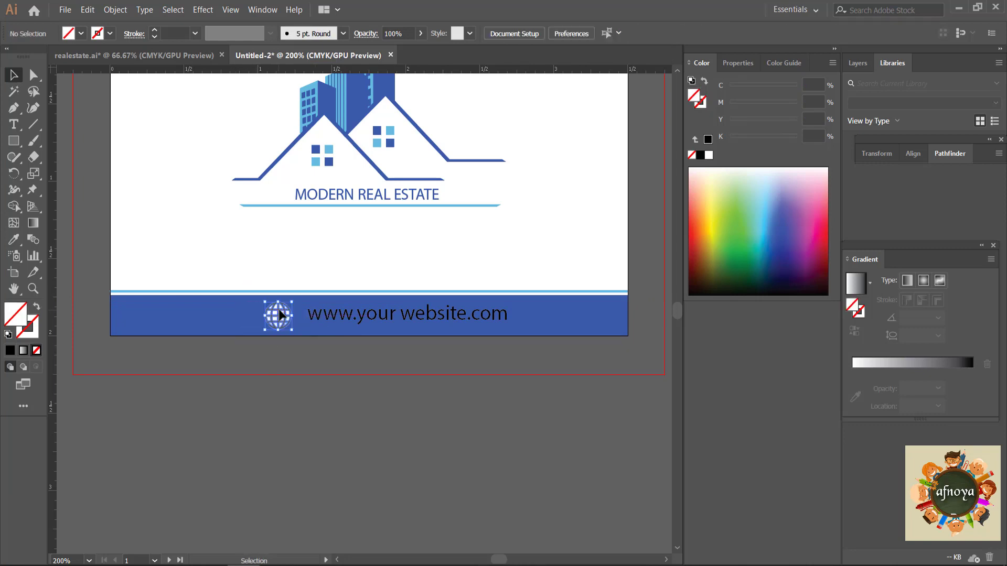
{"action": "right_click", "coordinate": [280, 310]}
{"action": "left_click", "coordinate": [316, 410]}
{"action": "left_click", "coordinate": [310, 348]}
{"action": "left_click", "coordinate": [291, 321]}
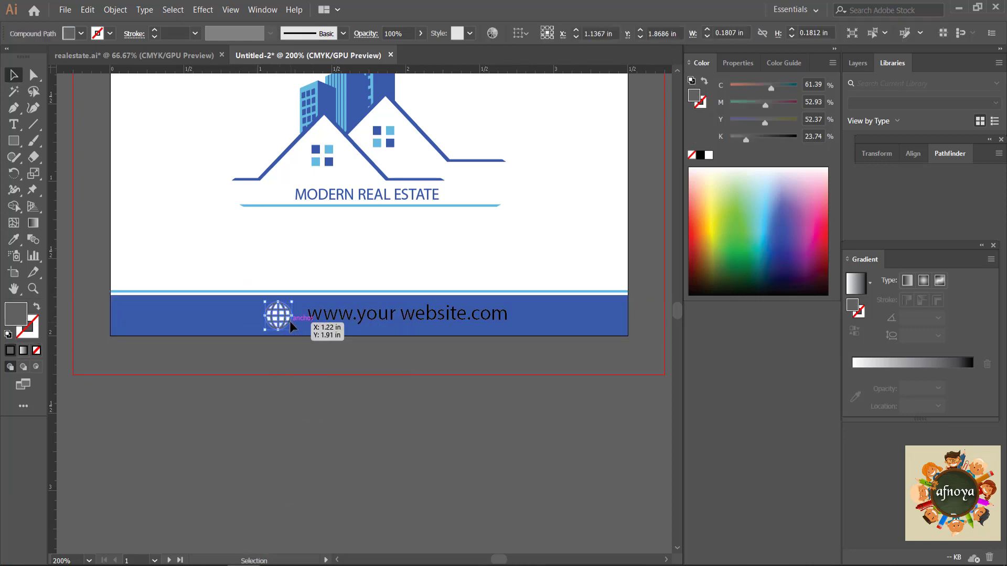
{"action": "left_click", "coordinate": [701, 154]}
{"action": "left_click", "coordinate": [303, 320]}
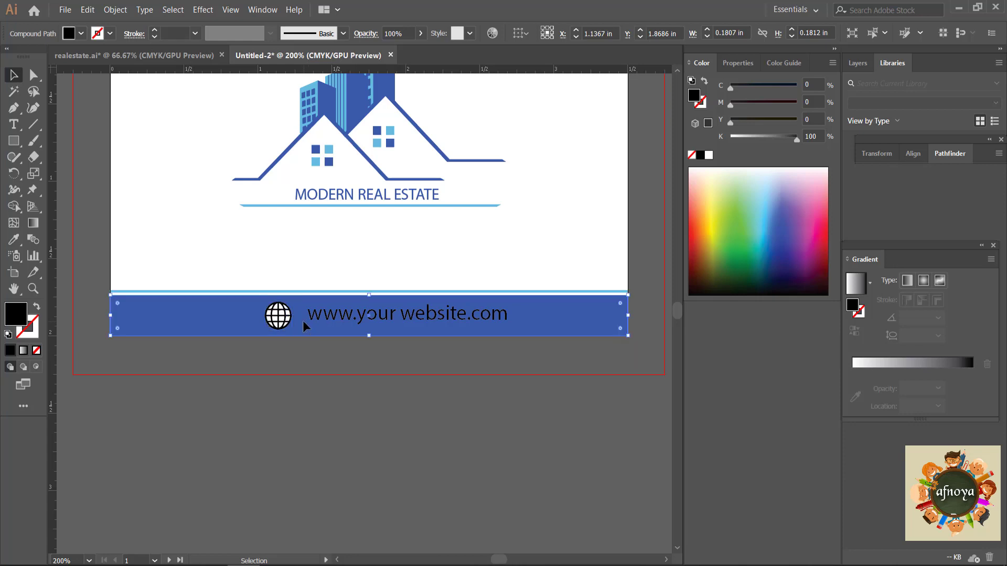
{"action": "left_click_drag", "start_coordinate": [293, 328], "coordinate": [297, 326]}
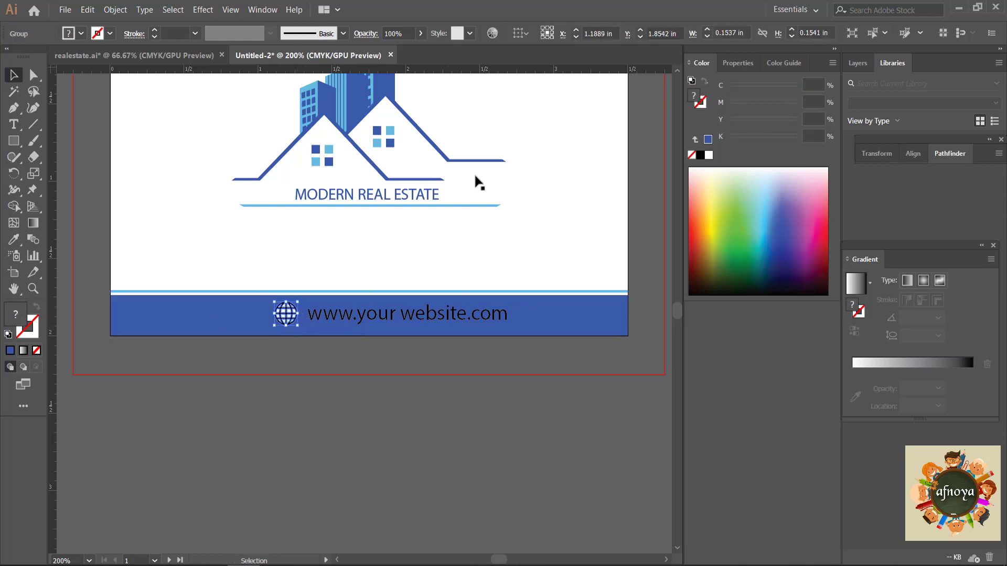
{"action": "left_click", "coordinate": [519, 149]}
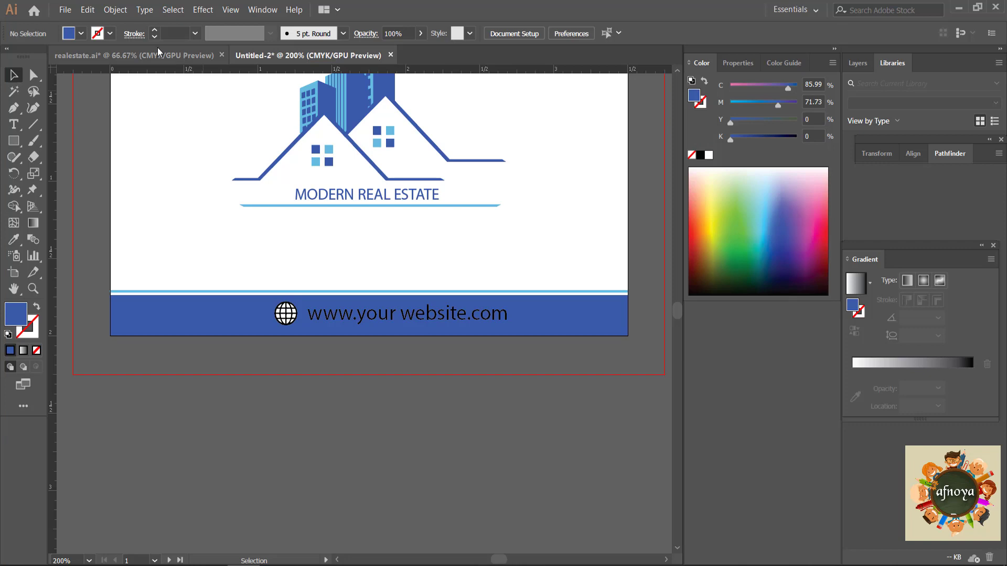
Step: Nudge the globe icon left so it sits just before the website text
{"action": "left_click", "coordinate": [197, 311]}
{"action": "key", "text": "ctrl+equal"}
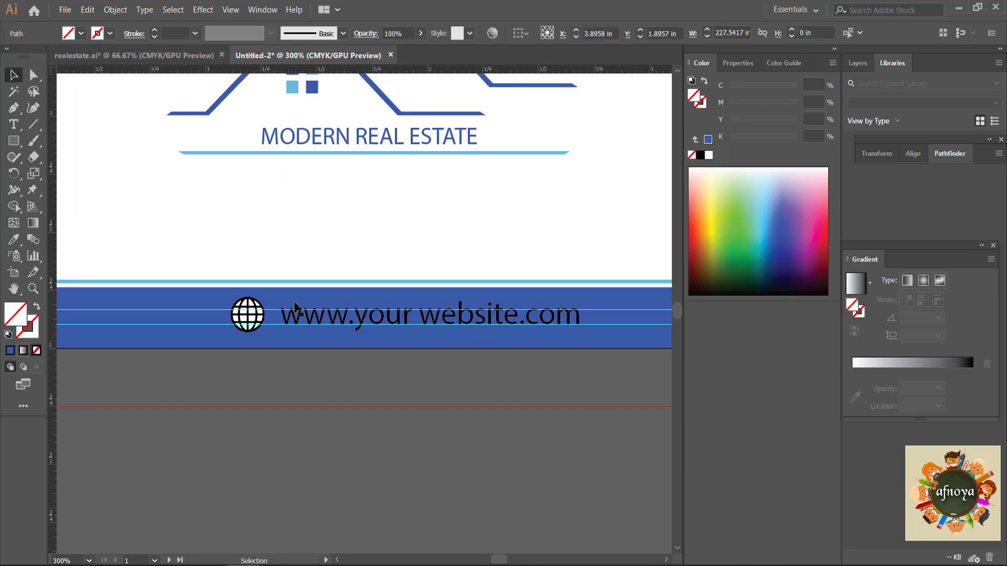
{"action": "mouse_move", "coordinate": [247, 317]}
{"action": "left_mouse_down"}
{"action": "mouse_move", "coordinate": [248, 332]}
{"action": "mouse_move", "coordinate": [234, 317]}
{"action": "mouse_move", "coordinate": [251, 326]}
{"action": "left_mouse_up"}
{"action": "left_click", "coordinate": [421, 310]}
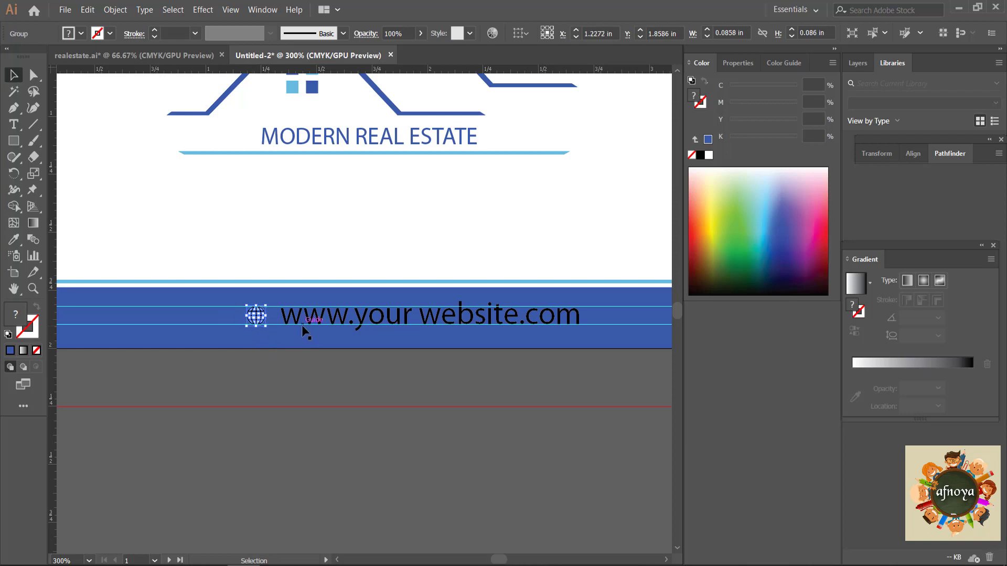
{"action": "key", "text": "Left"}
{"action": "key", "text": "Left"}
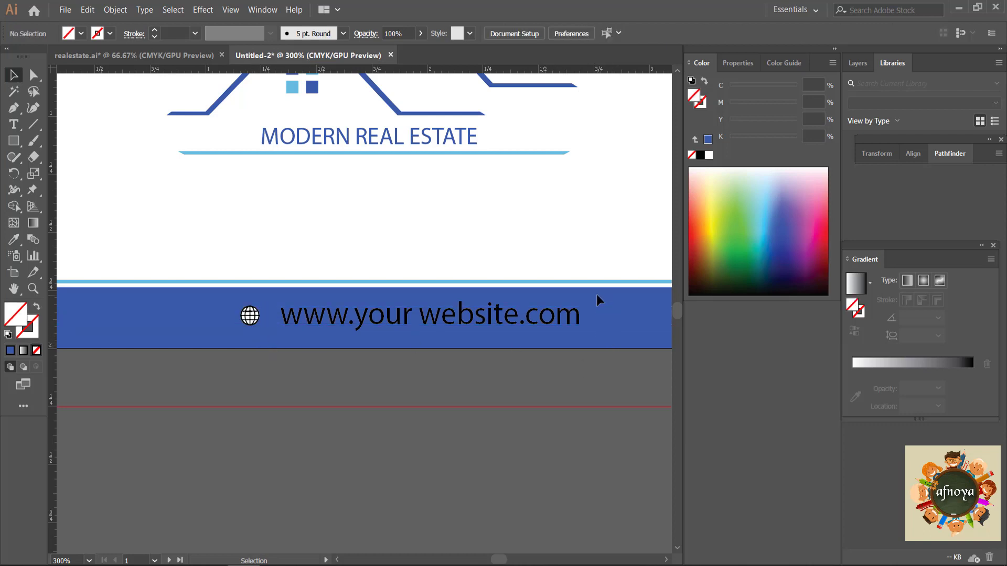
{"action": "left_click", "coordinate": [596, 294]}
{"action": "left_click", "coordinate": [256, 319]}
{"action": "key", "text": "ctrl+minus"}
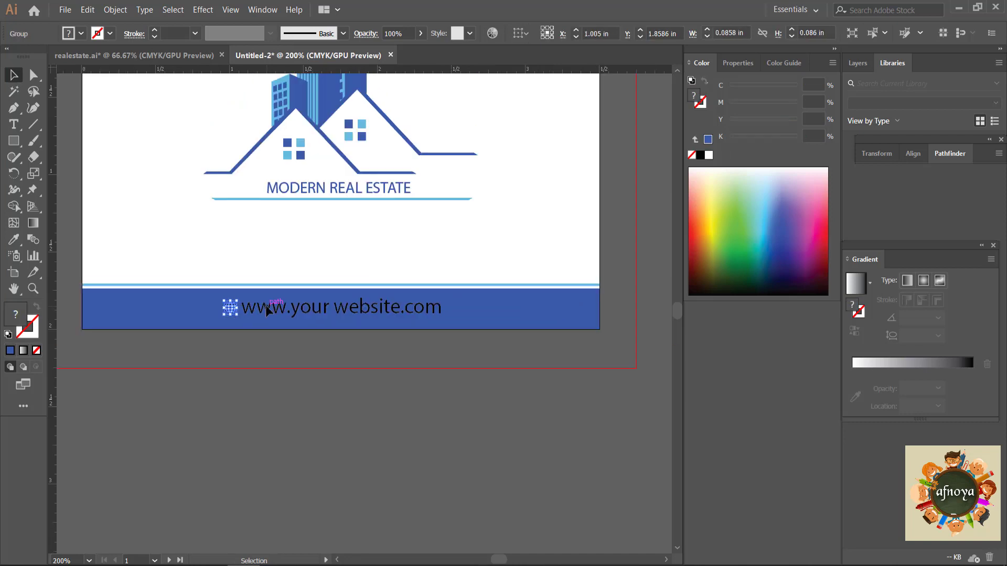
Step: Change the website text font from Myriad Pro to Source Sans Variable and dismiss the tip
{"action": "left_click", "coordinate": [268, 312]}
{"action": "left_click", "coordinate": [522, 35]}
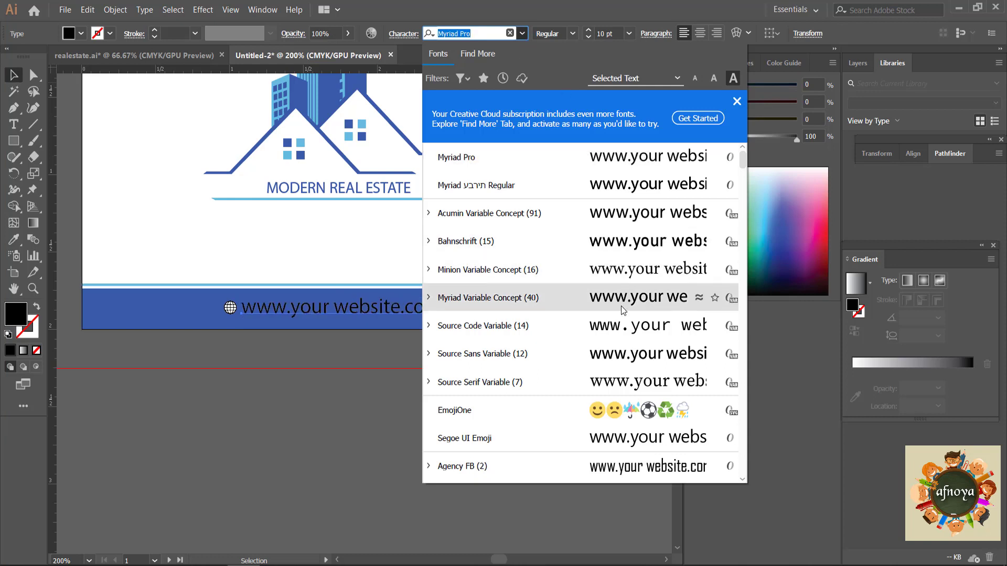
{"action": "left_click", "coordinate": [619, 355]}
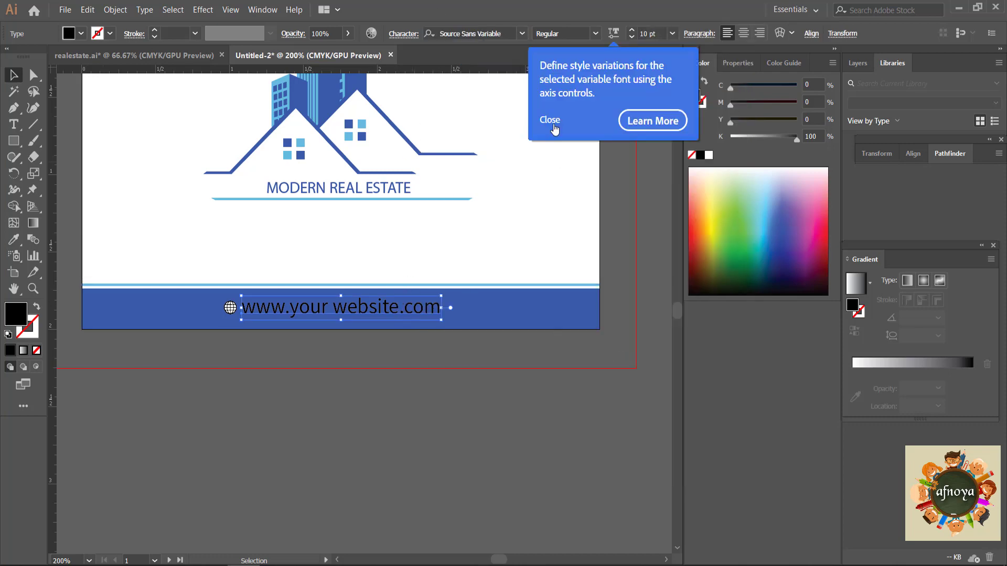
{"action": "left_click", "coordinate": [550, 119]}
{"action": "left_click", "coordinate": [440, 326], "text": "shift"}
{"action": "left_click", "coordinate": [466, 481]}
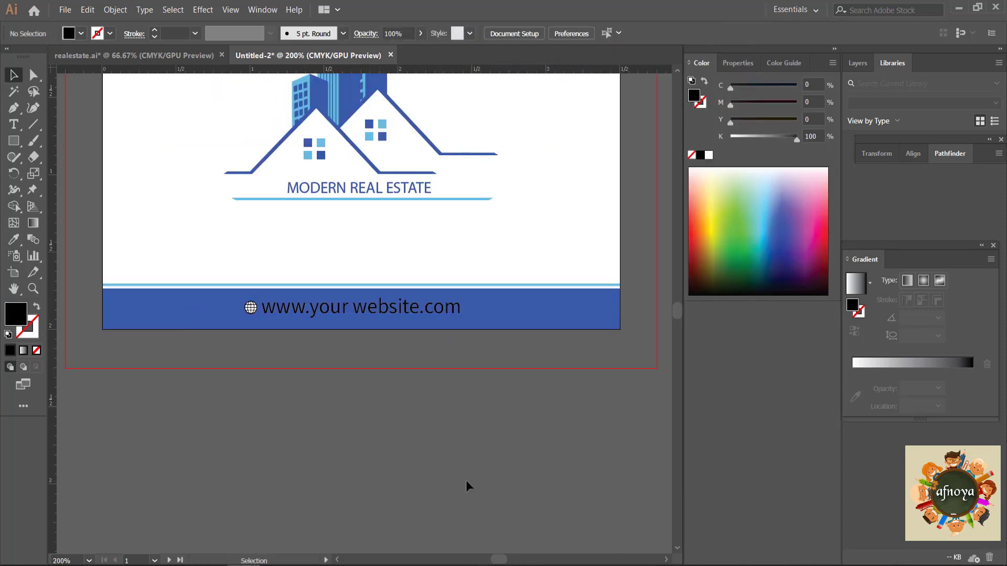
{"action": "left_click", "coordinate": [427, 284]}
Step: Enlarge the logo group proportionally on the first card
{"action": "key", "text": "ctrl+minus"}
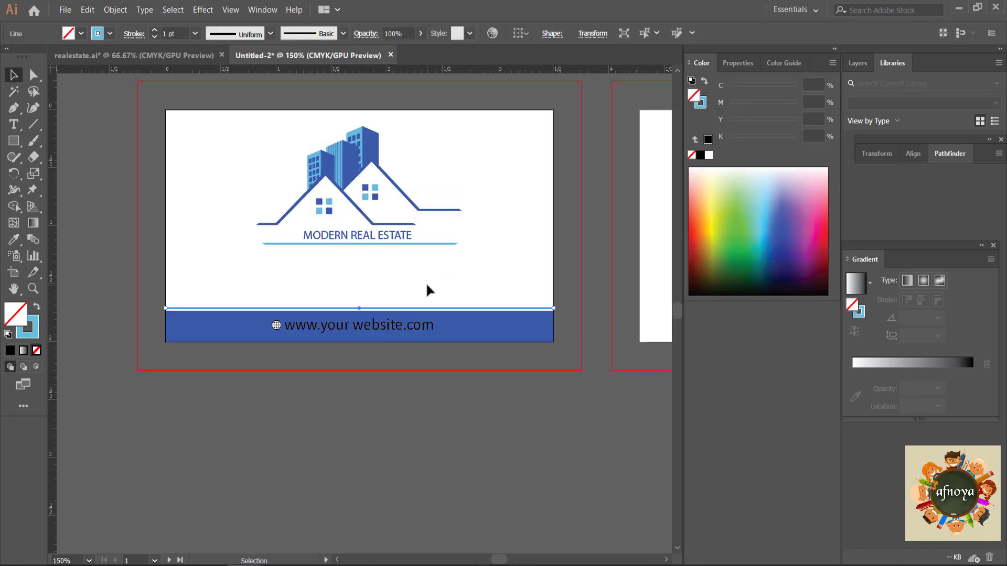
{"action": "left_click_drag", "start_coordinate": [496, 561], "coordinate": [504, 560]}
{"action": "left_click", "coordinate": [320, 207]}
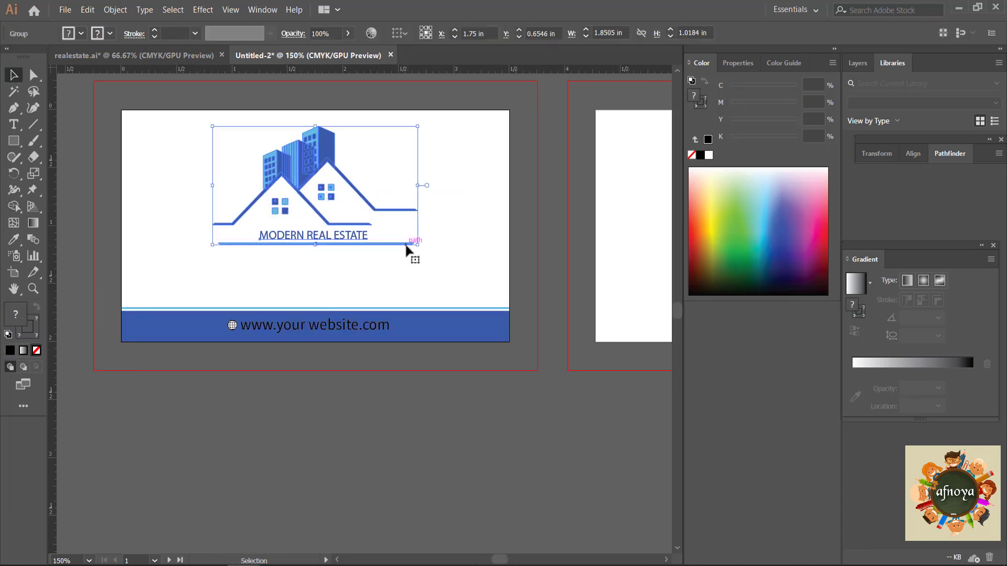
{"action": "left_click_drag", "start_coordinate": [413, 243], "coordinate": [466, 285]}
Step: Make the website text white and regroup it with the blue footer bar
{"action": "right_click", "coordinate": [355, 329]}
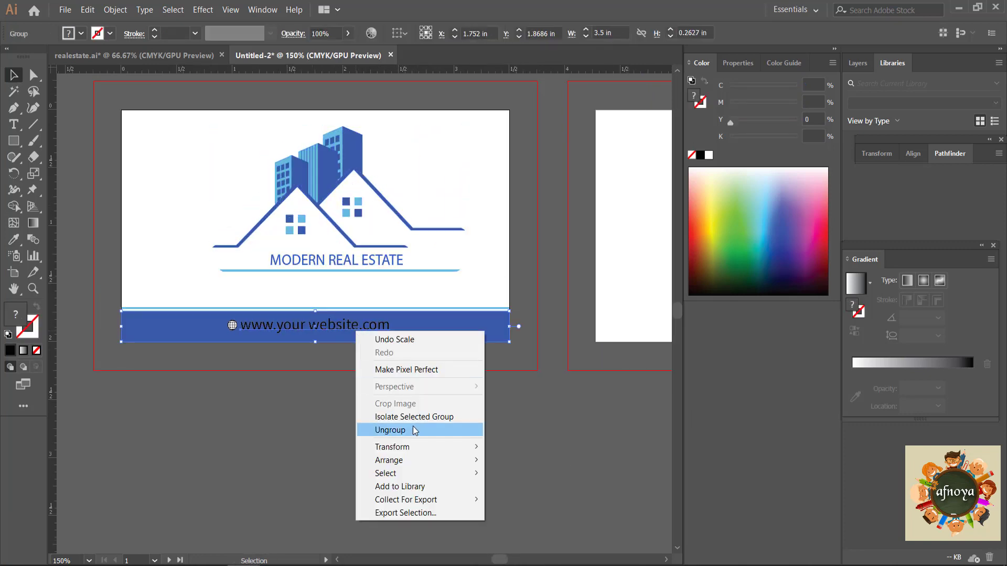
{"action": "left_click", "coordinate": [413, 426]}
{"action": "left_click", "coordinate": [342, 325]}
{"action": "left_click", "coordinate": [13, 239]}
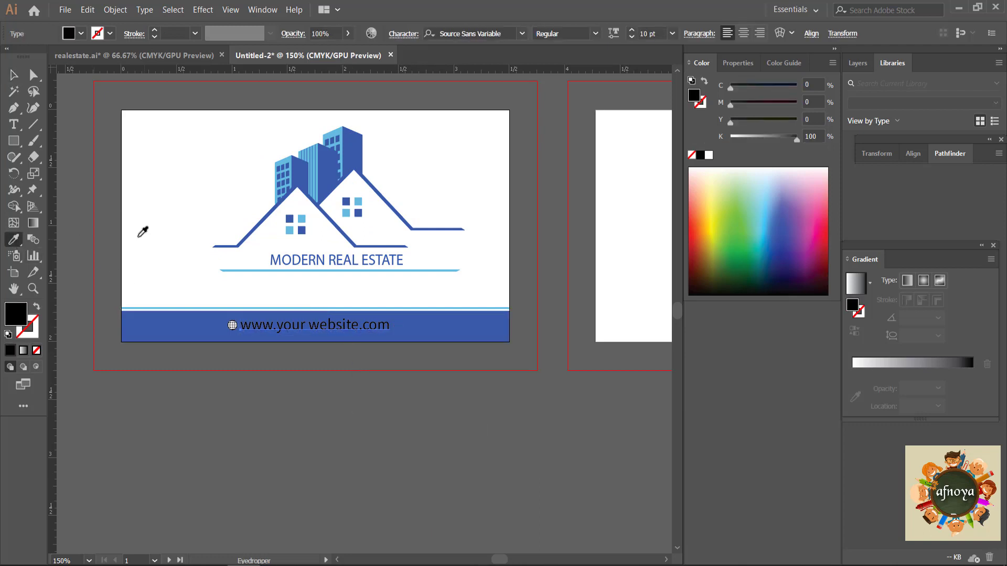
{"action": "left_click", "coordinate": [149, 236]}
{"action": "left_click", "coordinate": [14, 75]}
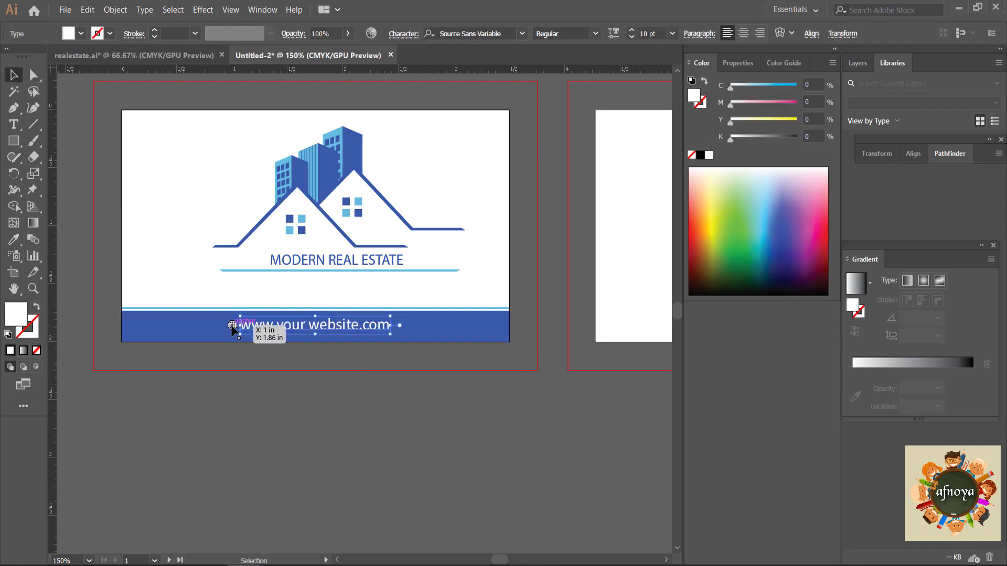
{"action": "key", "text": "g"}
{"action": "key", "text": "v"}
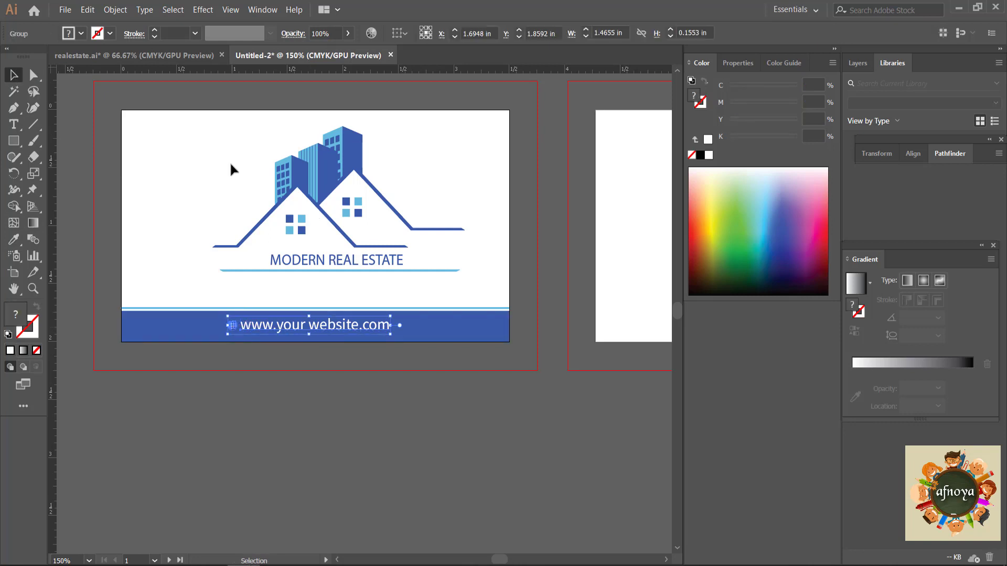
{"action": "left_click", "coordinate": [231, 336], "text": "shift"}
{"action": "key", "text": "ctrl+g"}
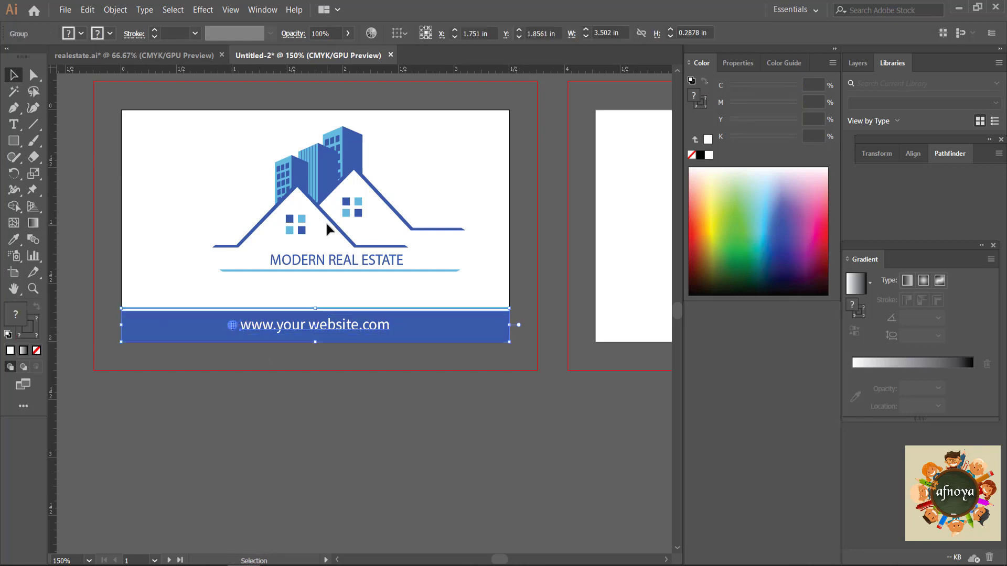
Step: Horizontally centre the logo and footer groups on the artboard
{"action": "left_click_drag", "start_coordinate": [326, 221], "coordinate": [318, 217]}
{"action": "left_click", "coordinate": [399, 328], "text": "shift"}
{"action": "left_click", "coordinate": [440, 33]}
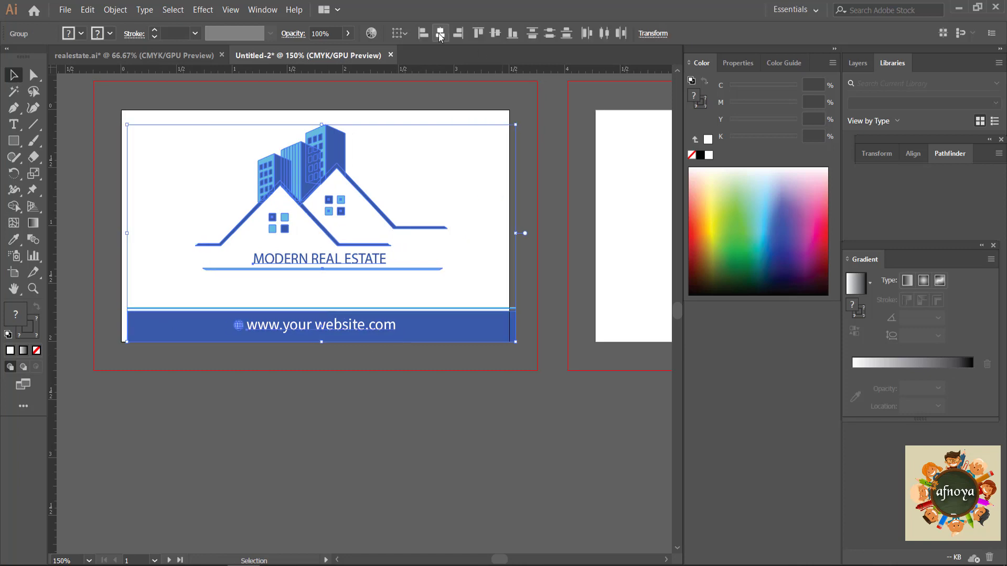
{"action": "left_click", "coordinate": [440, 33]}
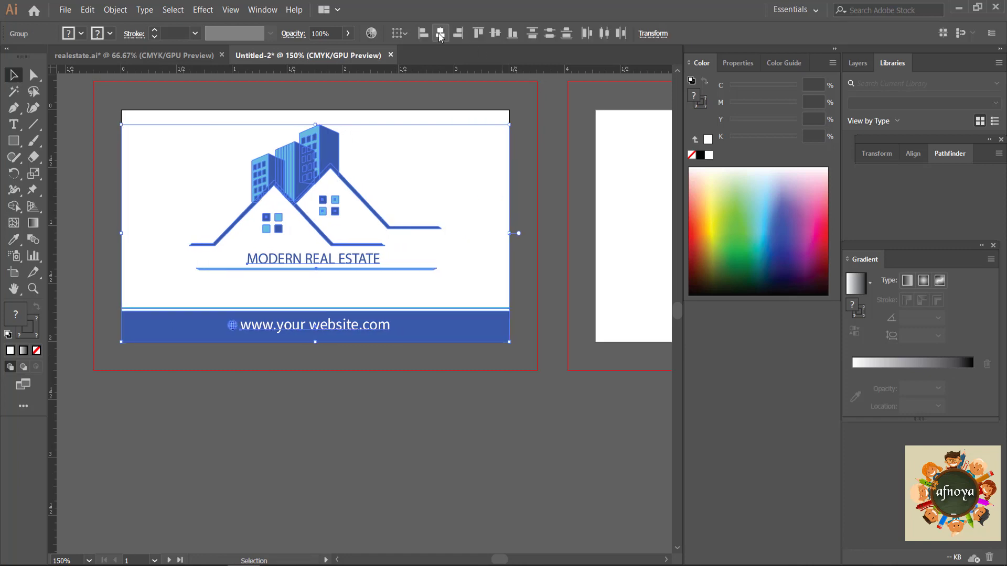
{"action": "left_click", "coordinate": [546, 243]}
{"action": "key", "text": "m"}
{"action": "scroll", "coordinate": [367, 225], "scroll_direction": "right", "scroll_amount": 8}
{"action": "scroll", "coordinate": [368, 226], "scroll_direction": "right", "scroll_amount": 3}
Step: Draw a bar along the back card's bottom edge in the footer blue
{"action": "left_click_drag", "start_coordinate": [290, 313], "coordinate": [516, 341]}
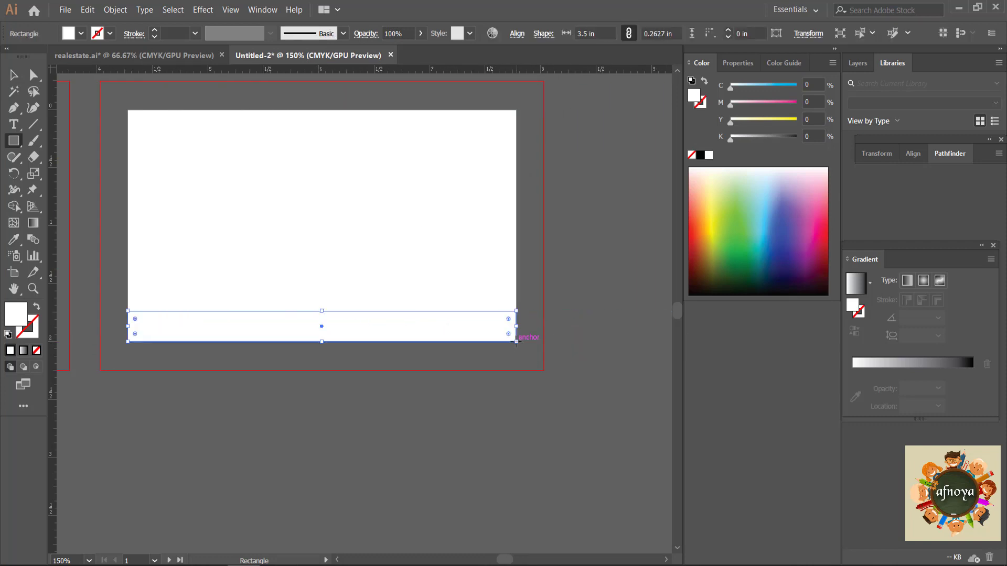
{"action": "scroll", "coordinate": [497, 560], "scroll_direction": "left", "scroll_amount": 6}
{"action": "scroll", "coordinate": [498, 559], "scroll_direction": "left", "scroll_amount": 1}
{"action": "key", "text": "i"}
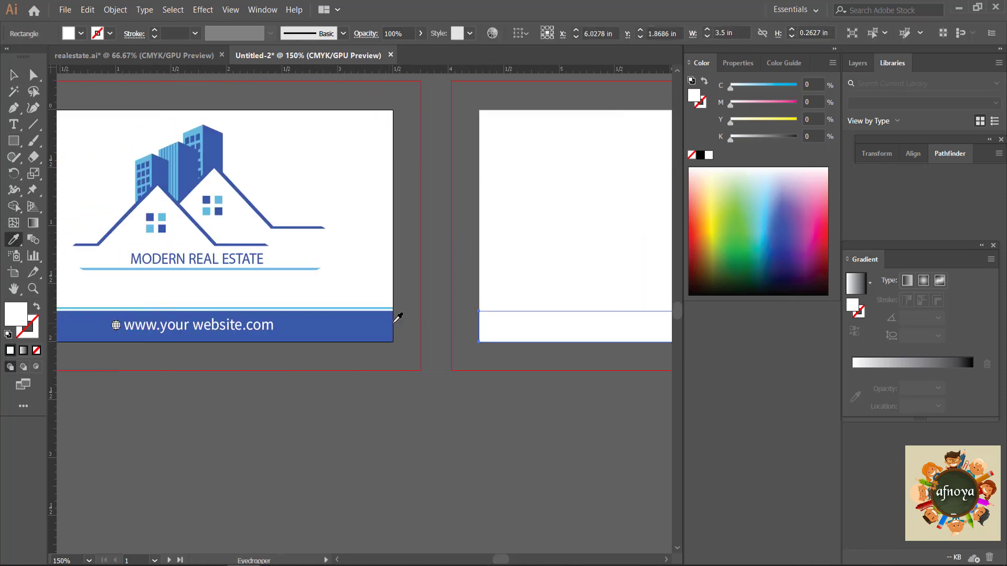
{"action": "left_click", "coordinate": [384, 322]}
Step: Draw a tall vertical bar and a light-blue rectangle over its lower section
{"action": "key", "text": "m"}
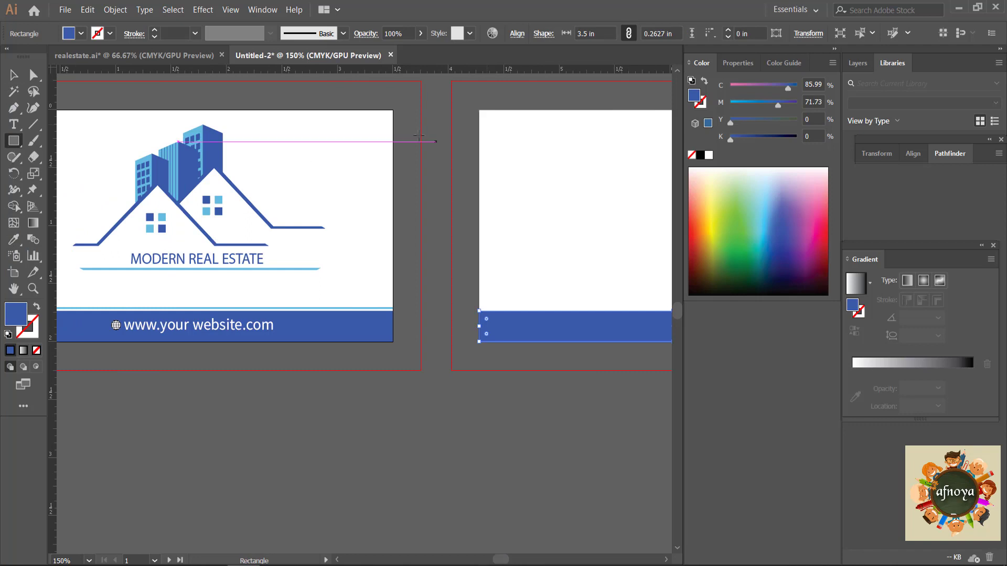
{"action": "left_click_drag", "start_coordinate": [494, 109], "coordinate": [521, 342]}
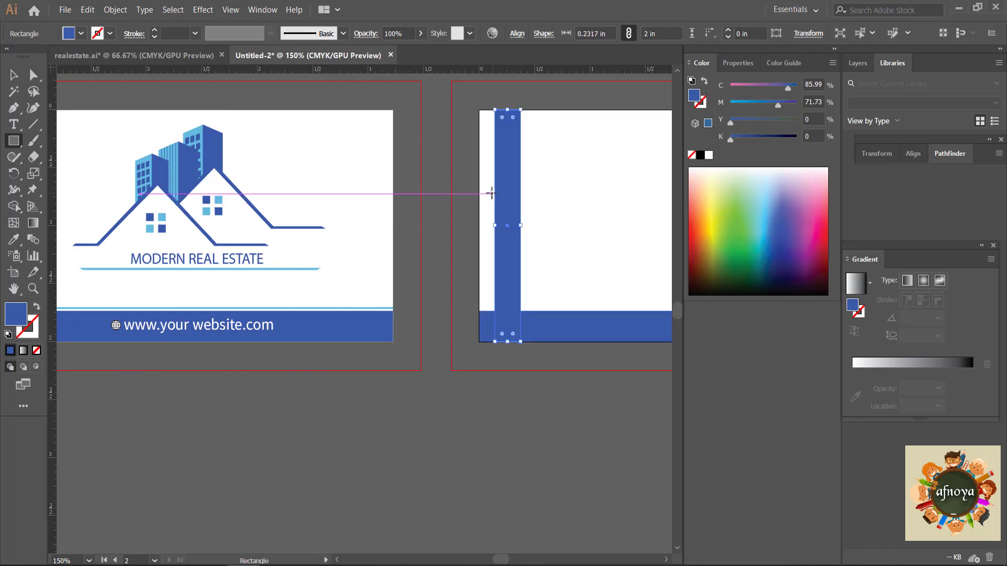
{"action": "left_click_drag", "start_coordinate": [495, 199], "coordinate": [521, 281]}
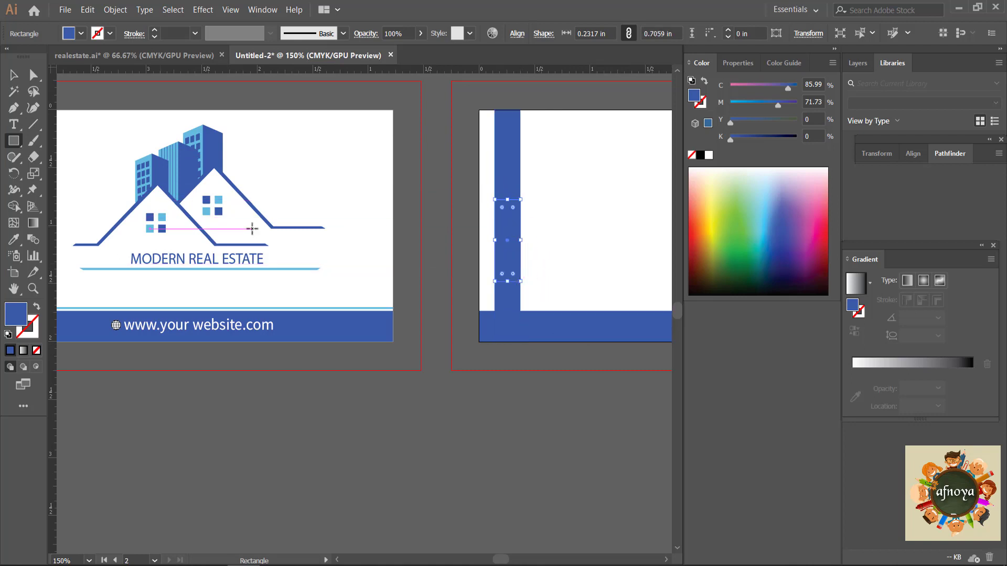
{"action": "left_click", "coordinate": [16, 245]}
{"action": "left_click", "coordinate": [214, 308]}
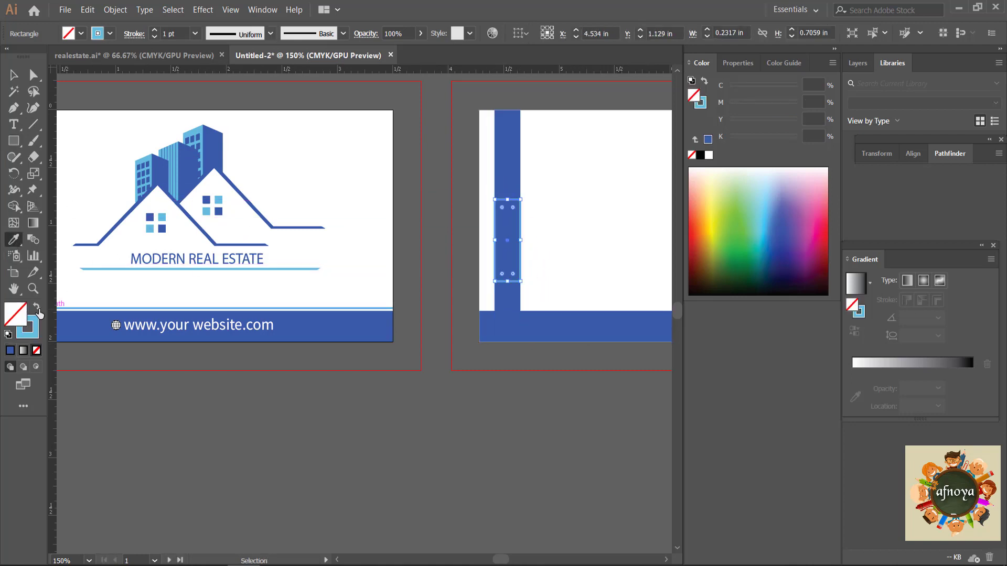
{"action": "left_click", "coordinate": [37, 308]}
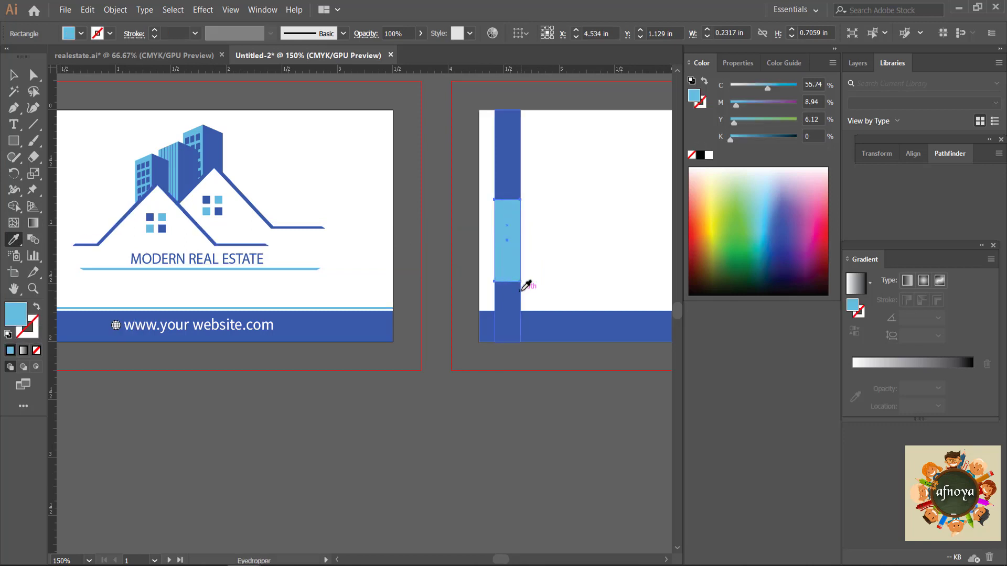
Step: Use Shape Builder to delete the blue segment below the light-blue block
{"action": "key", "text": "v"}
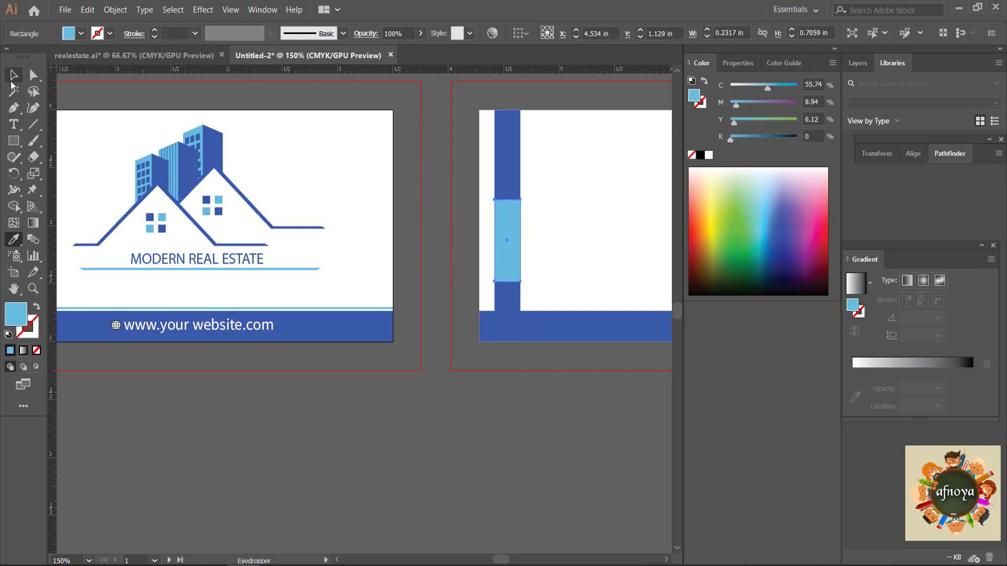
{"action": "left_click", "coordinate": [538, 329]}
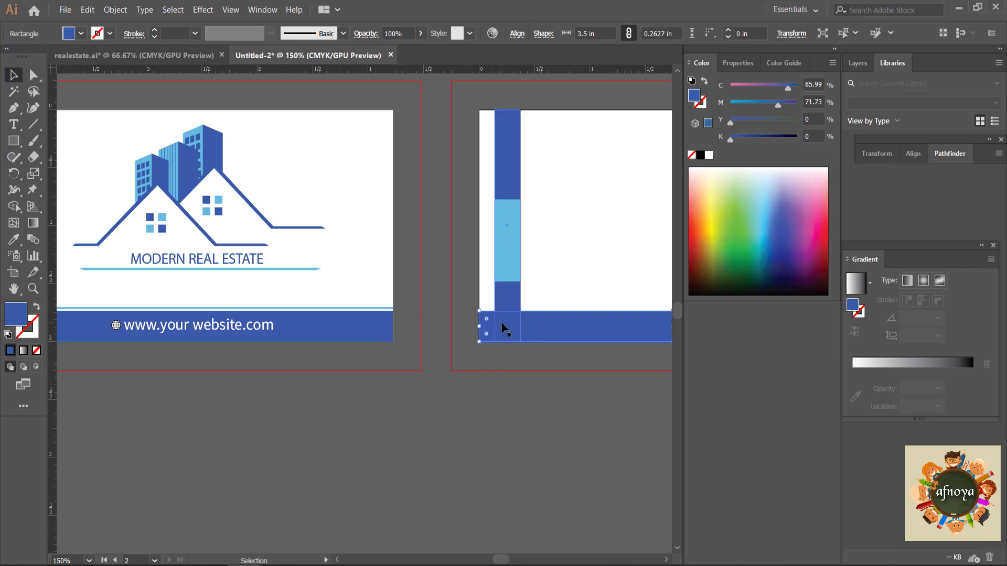
{"action": "left_click_drag", "start_coordinate": [462, 250], "coordinate": [551, 354]}
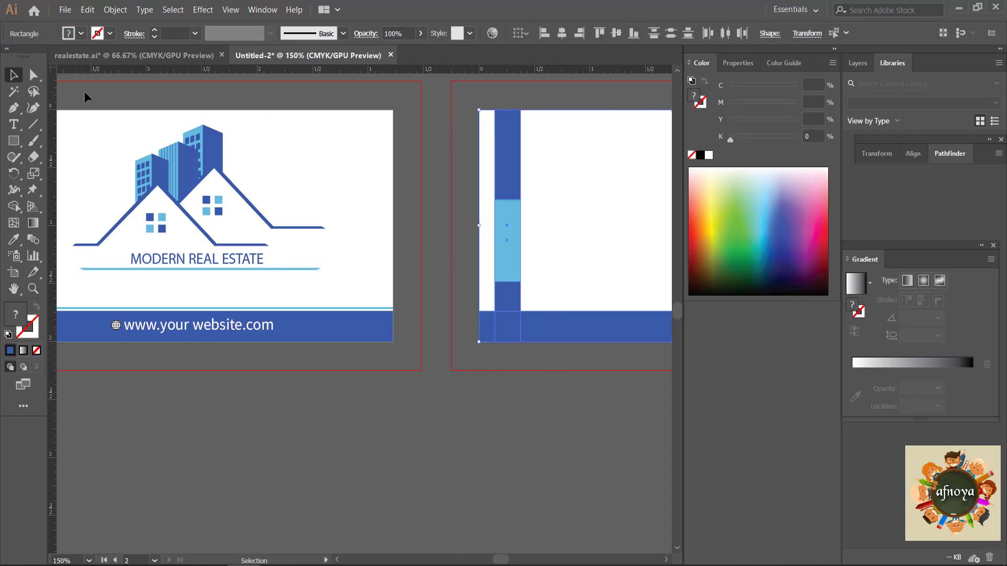
{"action": "left_click", "coordinate": [16, 206]}
{"action": "left_click", "coordinate": [507, 299], "text": "alt"}
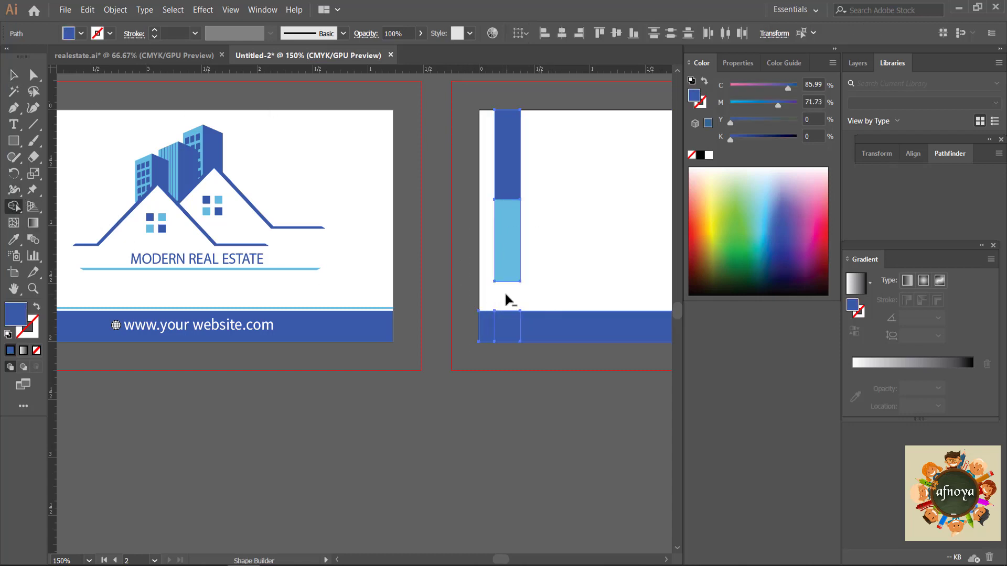
{"action": "key", "text": "v"}
{"action": "left_click", "coordinate": [470, 360]}
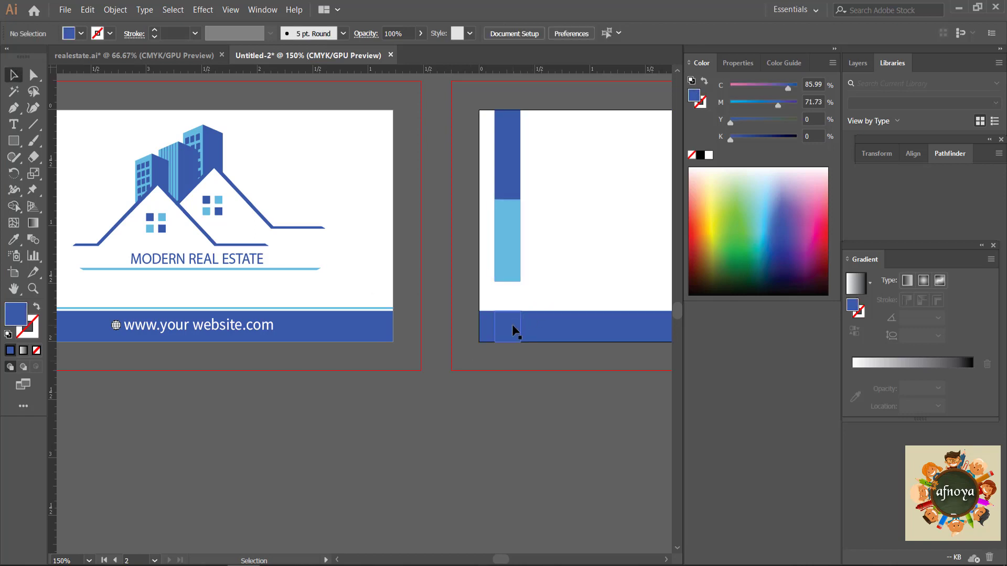
{"action": "left_click_drag", "start_coordinate": [497, 561], "coordinate": [499, 560]}
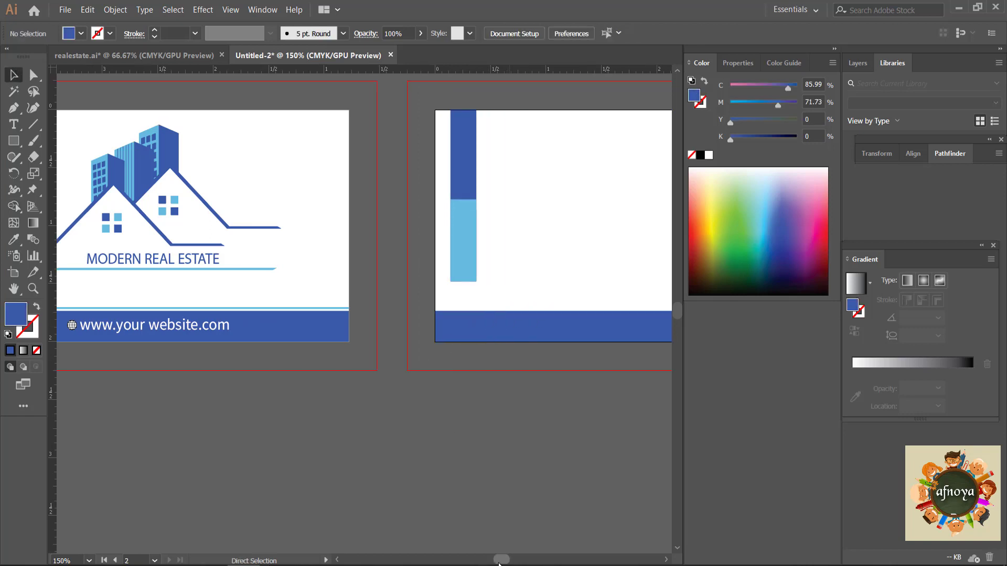
{"action": "key", "text": "ctrl+minus"}
{"action": "left_click_drag", "start_coordinate": [434, 249], "coordinate": [433, 231]}
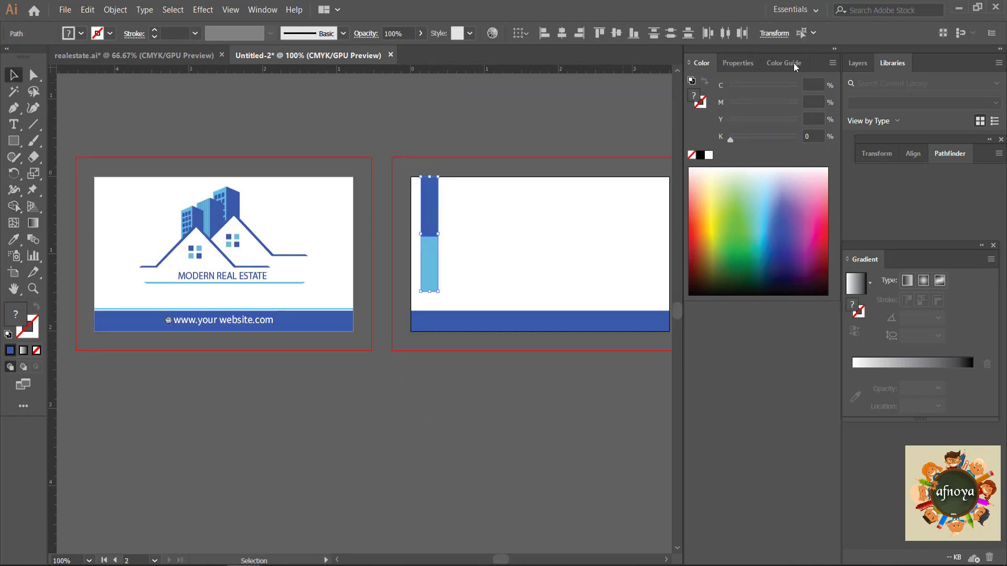
Step: Add a name line beside the vertical bar on the card back
{"action": "key", "text": "ctrl+plus"}
{"action": "key", "text": "ctrl+plus"}
{"action": "right_click", "coordinate": [366, 346]}
{"action": "left_click", "coordinate": [428, 364]}
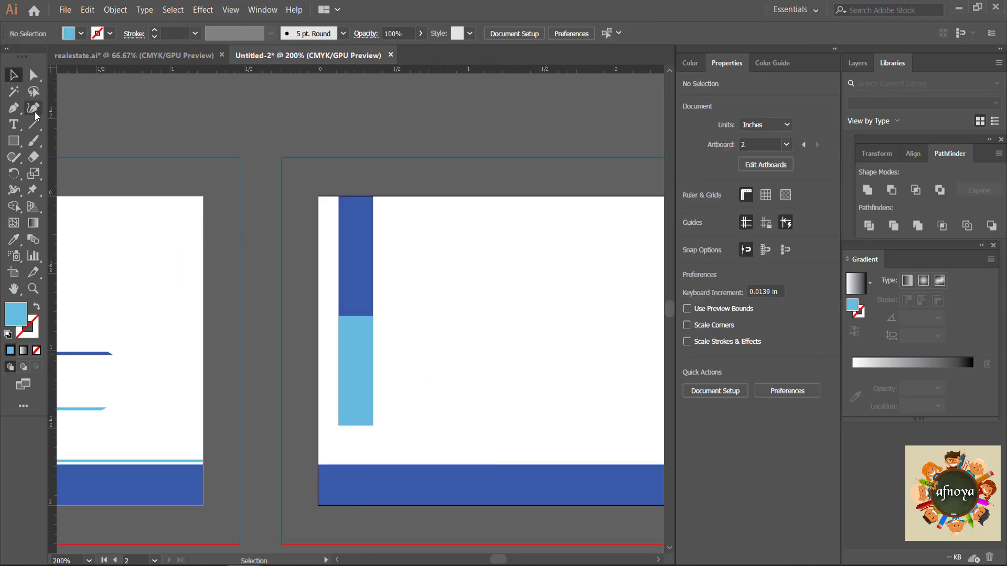
{"action": "key", "text": "t"}
{"action": "left_click", "coordinate": [475, 294]}
{"action": "key", "text": "BackSpace"}
{"action": "type", "text": "John Doe"}
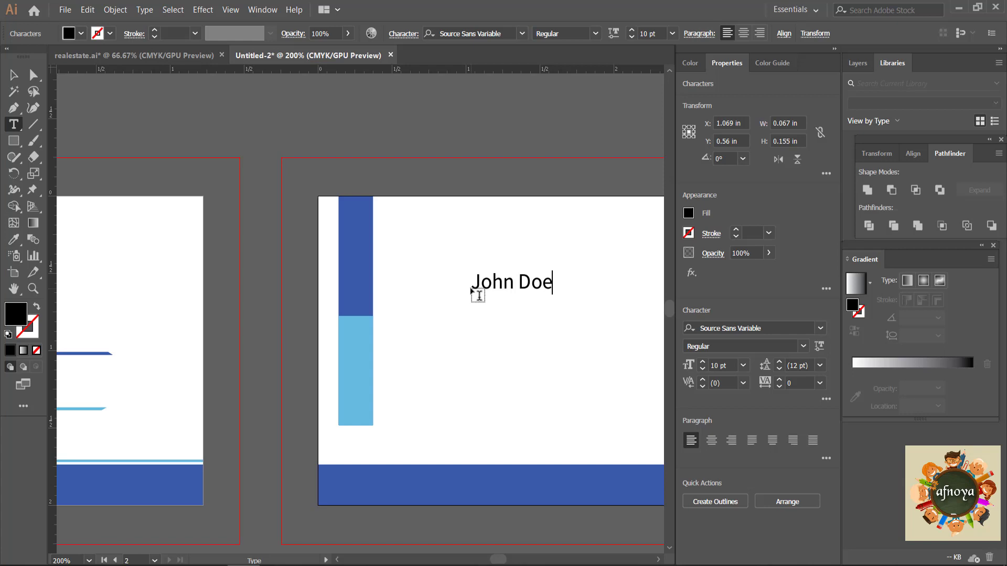
{"action": "type", "text": "hn Doe"}
{"action": "key", "text": "Escape"}
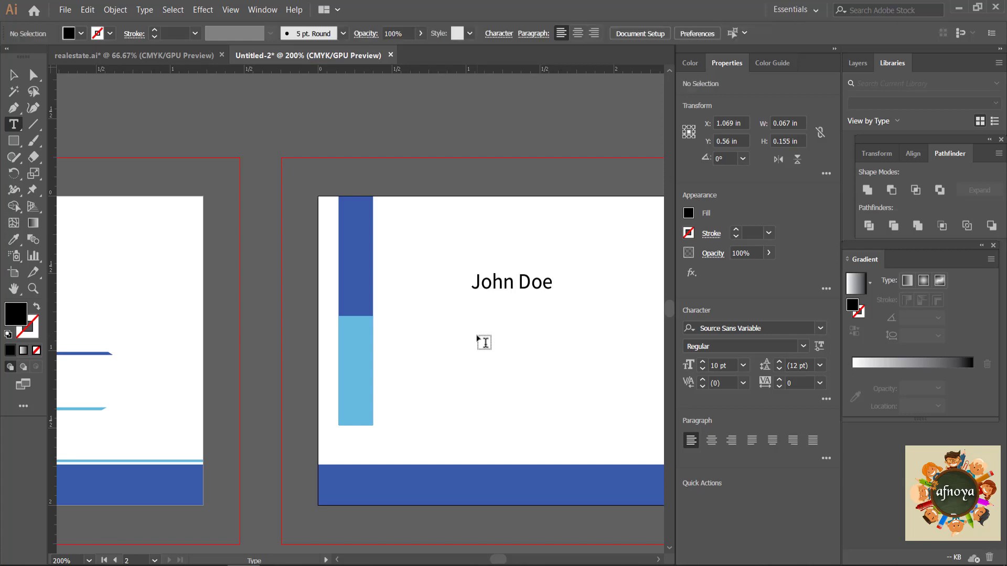
Step: Add a General Manager title below the name, scaled down to about 7.42 pt
{"action": "left_click", "coordinate": [478, 338]}
{"action": "key", "text": "BackSpace"}
{"action": "type", "text": "General Manager"}
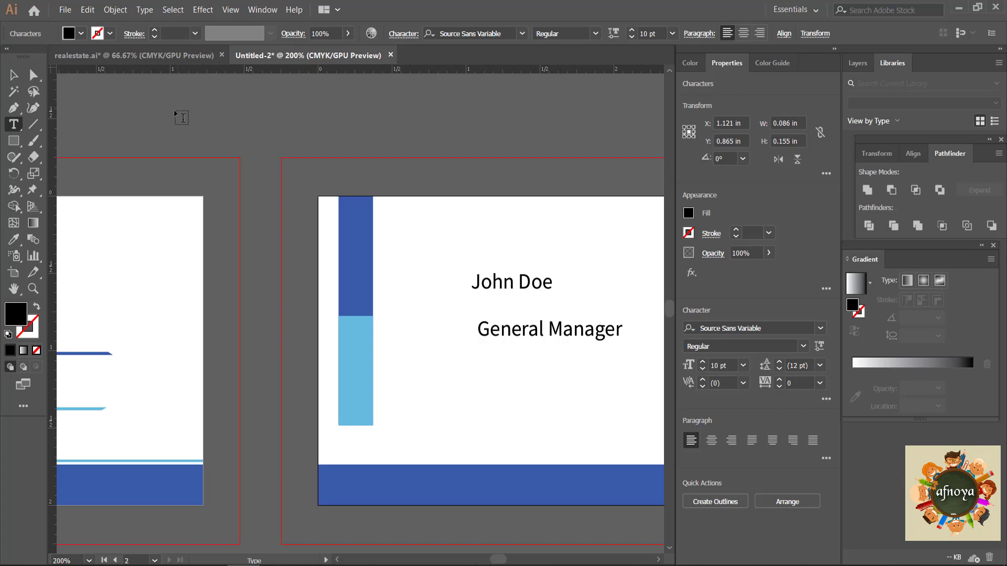
{"action": "key", "text": "Escape"}
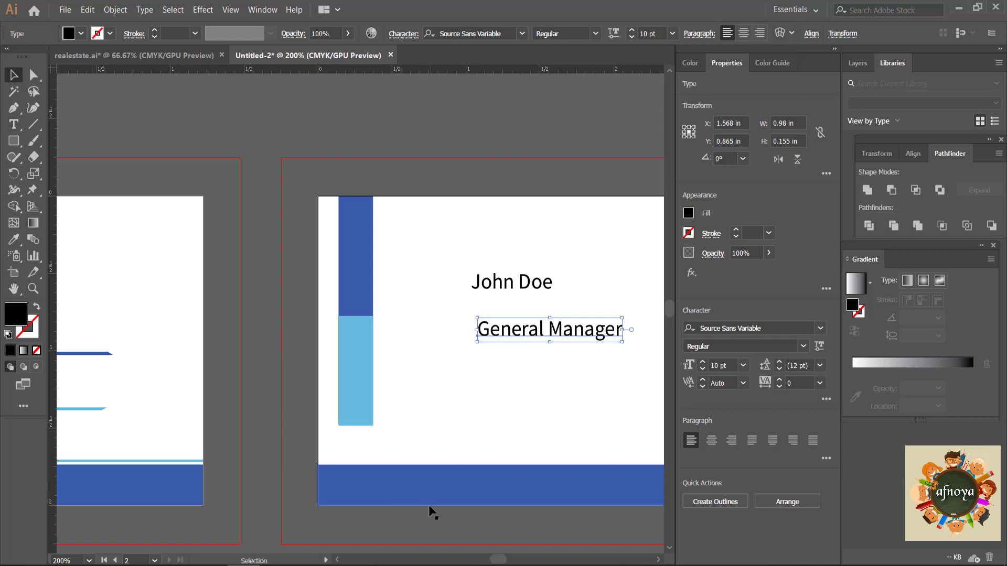
{"action": "left_click_drag", "start_coordinate": [624, 342], "coordinate": [597, 339]}
{"action": "key", "text": "ctrl+minus"}
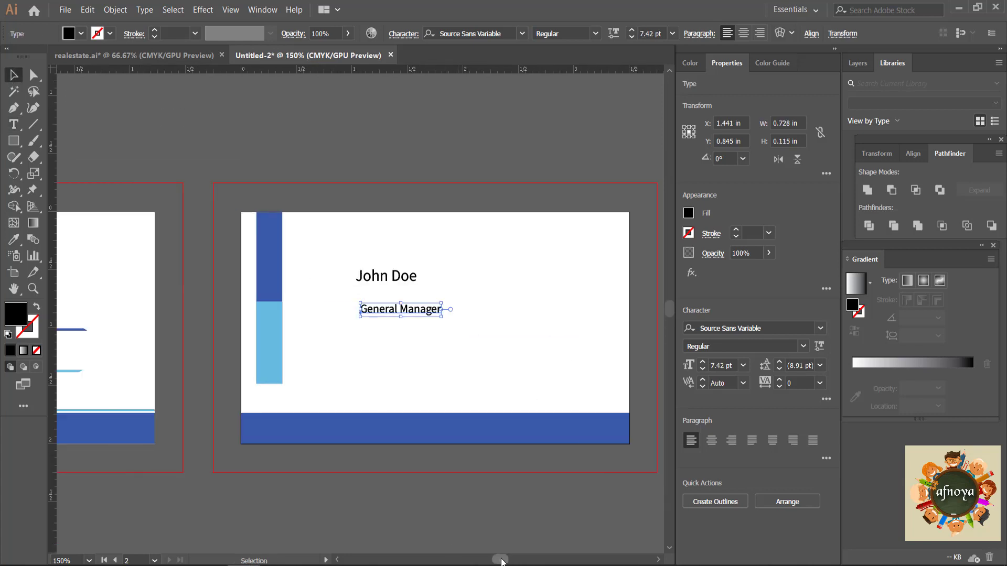
{"action": "scroll", "coordinate": [361, 522], "scroll_direction": "left", "scroll_amount": 5}
Step: Eyedropper the General Manager title light blue and the name dark blue
{"action": "left_click", "coordinate": [14, 240]}
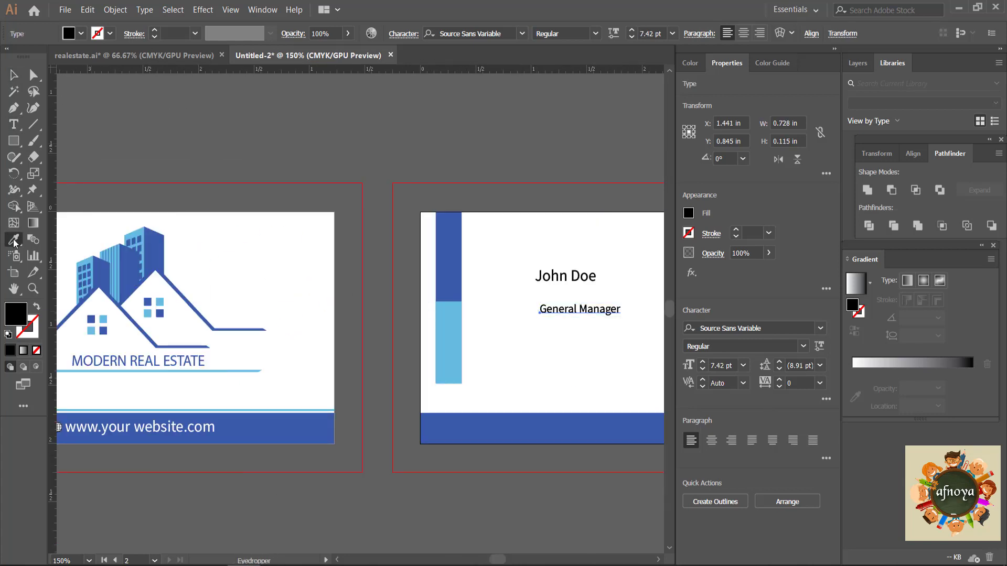
{"action": "left_click", "coordinate": [164, 421]}
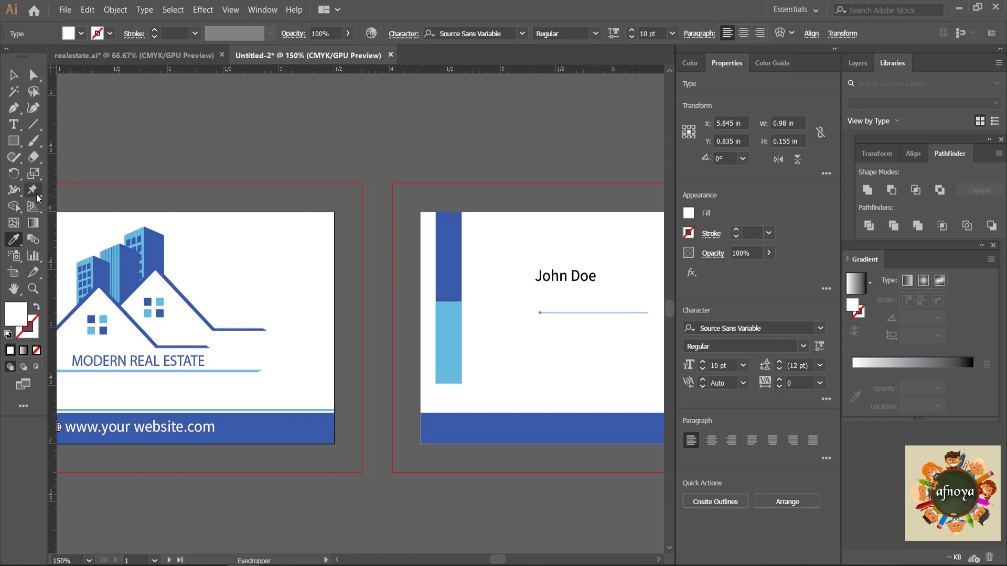
{"action": "left_click", "coordinate": [143, 230]}
{"action": "key", "text": "v"}
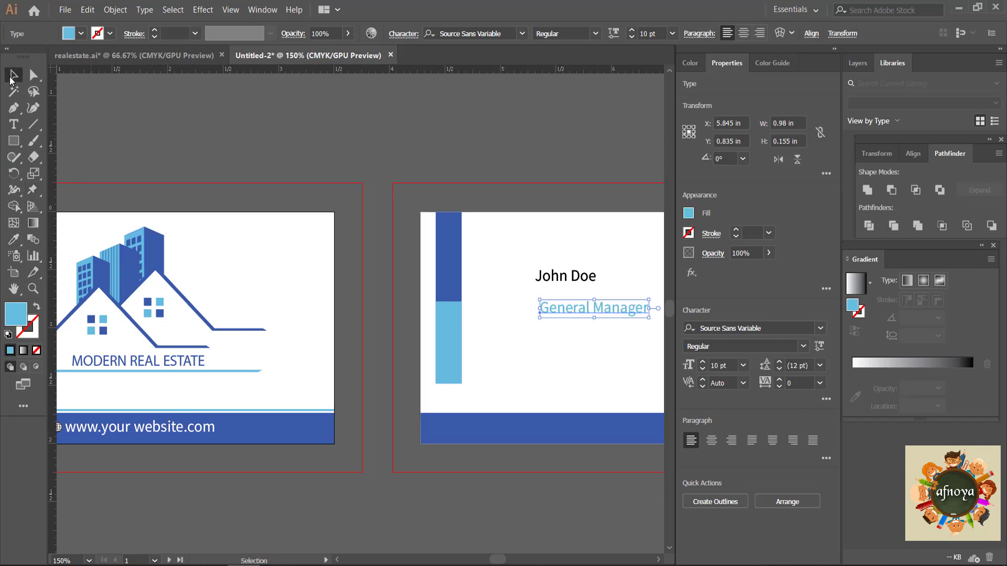
{"action": "left_click", "coordinate": [596, 304]}
{"action": "left_click", "coordinate": [577, 276]}
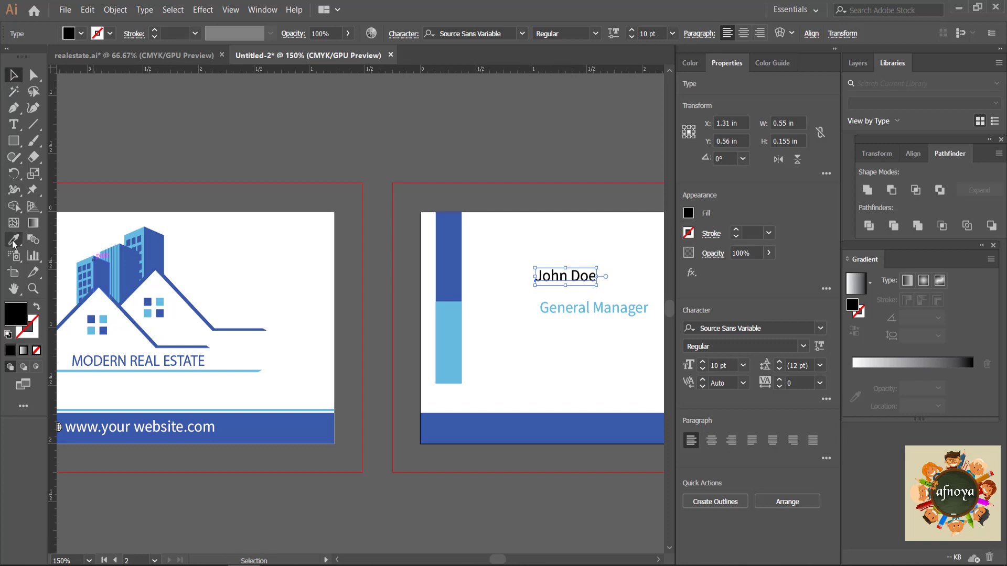
{"action": "left_click", "coordinate": [14, 239]}
{"action": "left_click", "coordinate": [449, 232]}
{"action": "left_click", "coordinate": [14, 75]}
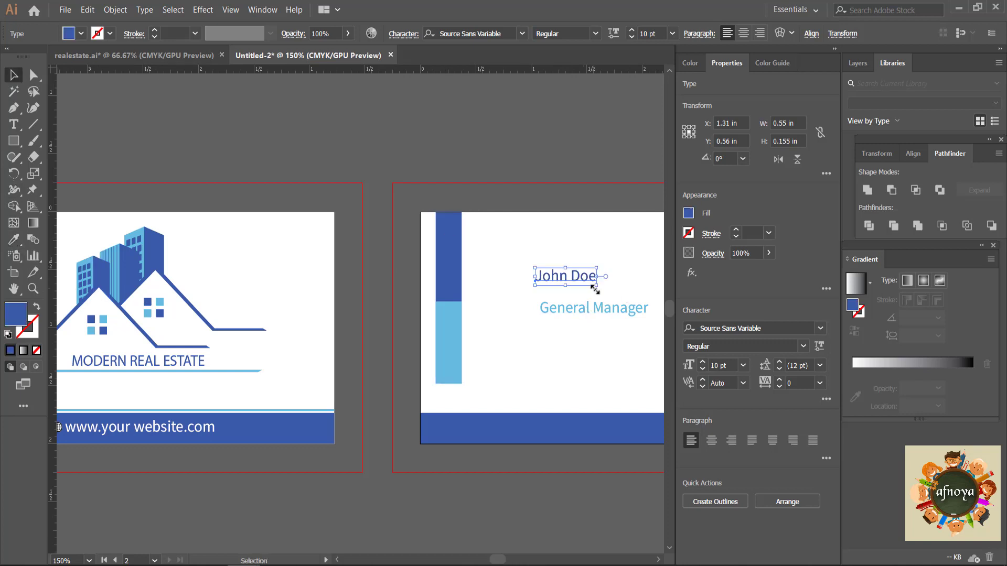
Step: Enlarge the name and stack the shrunken General Manager title beneath it
{"action": "mouse_move", "coordinate": [595, 290]}
{"action": "left_mouse_down"}
{"action": "mouse_move", "coordinate": [614, 296]}
{"action": "mouse_move", "coordinate": [529, 252]}
{"action": "left_mouse_up"}
{"action": "left_click_drag", "start_coordinate": [576, 313], "coordinate": [527, 278]}
{"action": "scroll", "coordinate": [525, 278], "scroll_direction": "right", "scroll_amount": 3}
{"action": "left_click_drag", "start_coordinate": [603, 281], "coordinate": [483, 281]}
Step: Horizontally centre the title under the name and move both up near the card's top
{"action": "left_click", "coordinate": [448, 259], "text": "shift"}
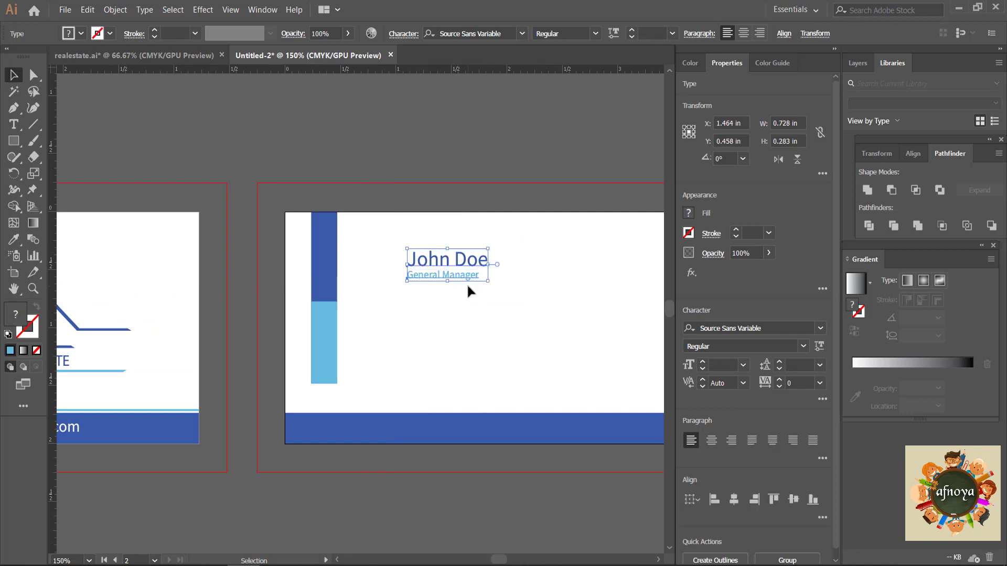
{"action": "left_click", "coordinate": [944, 154]}
{"action": "left_click", "coordinate": [890, 191]}
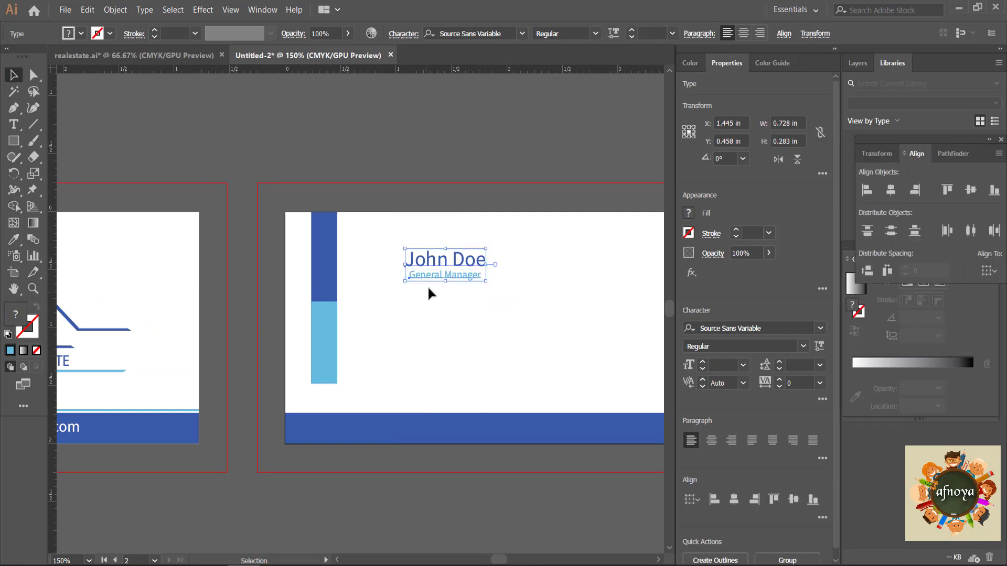
{"action": "left_click_drag", "start_coordinate": [448, 267], "coordinate": [407, 255]}
{"action": "left_click", "coordinate": [444, 287]}
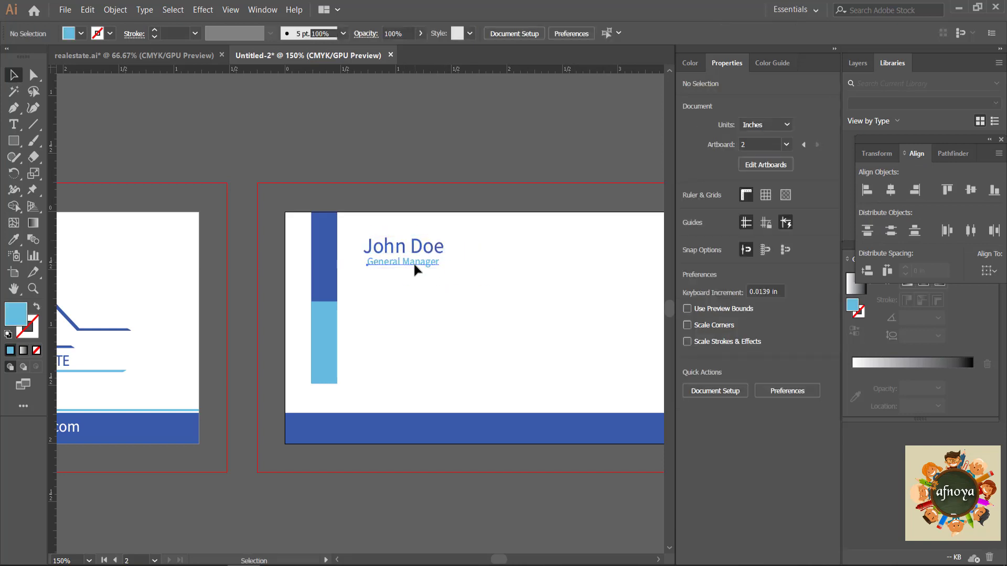
{"action": "left_click", "coordinate": [413, 263]}
{"action": "left_click", "coordinate": [415, 307]}
Step: Draw a small rectangle on the bottom blue bar below the vertical bar
{"action": "left_click", "coordinate": [326, 326]}
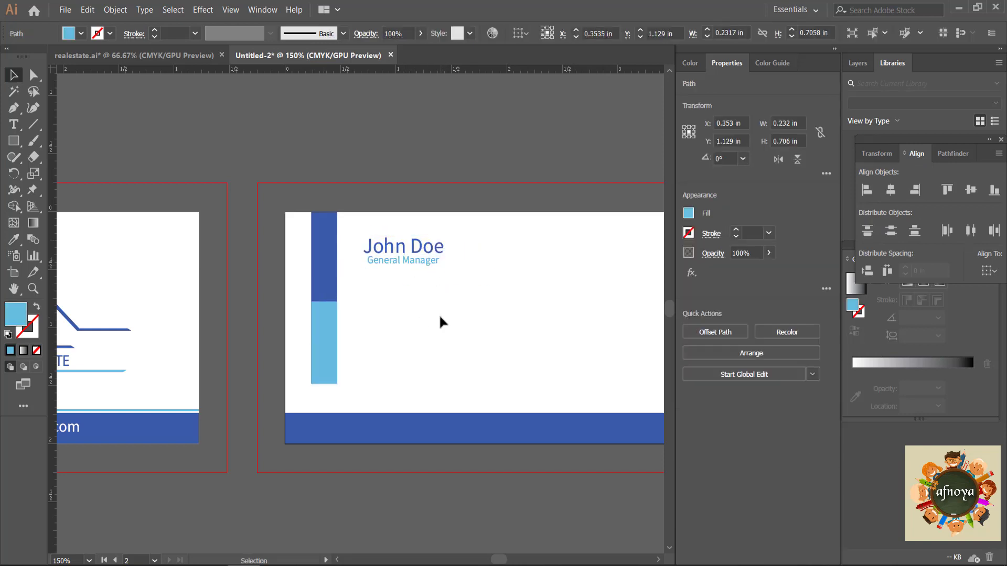
{"action": "left_click", "coordinate": [438, 314]}
{"action": "left_click", "coordinate": [14, 142]}
{"action": "left_click", "coordinate": [99, 145]}
{"action": "left_click_drag", "start_coordinate": [312, 414], "coordinate": [338, 445]}
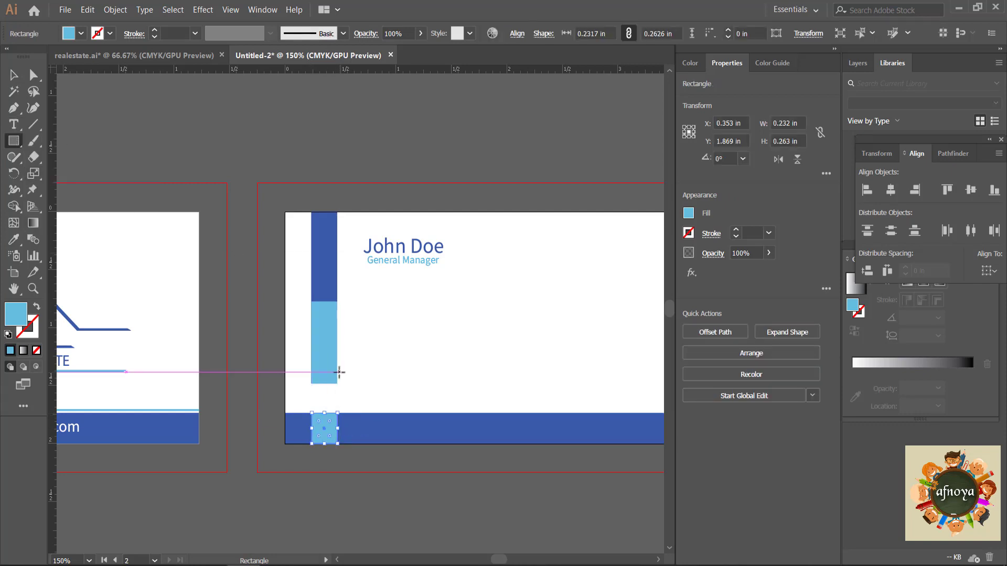
Step: Shape Builder the rectangle out of the bottom bar, then select realestate.ai's contact icons
{"action": "left_click", "coordinate": [13, 75]}
{"action": "left_click_drag", "start_coordinate": [293, 405], "coordinate": [328, 429]}
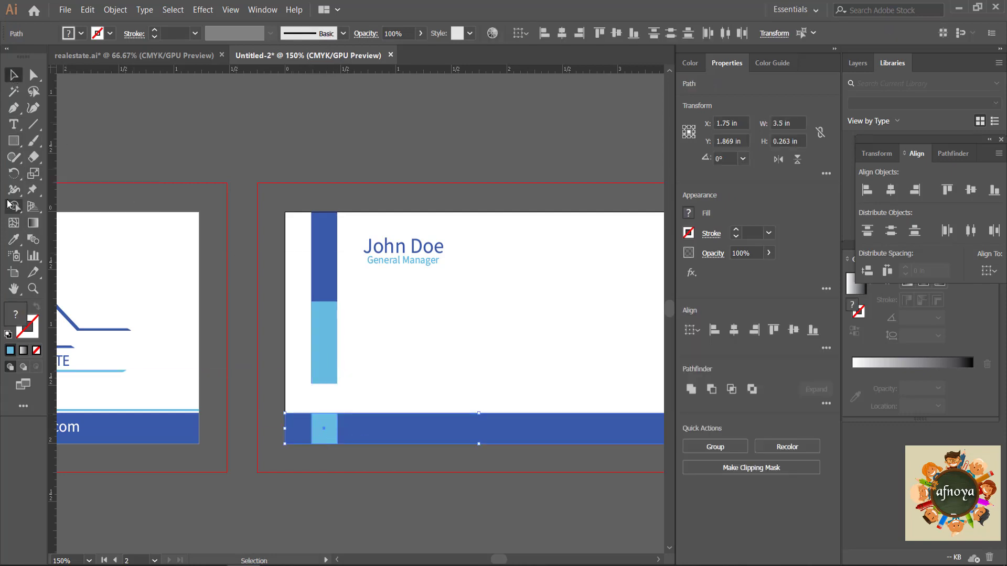
{"action": "left_click", "coordinate": [11, 205]}
{"action": "left_click", "coordinate": [328, 434], "text": "alt"}
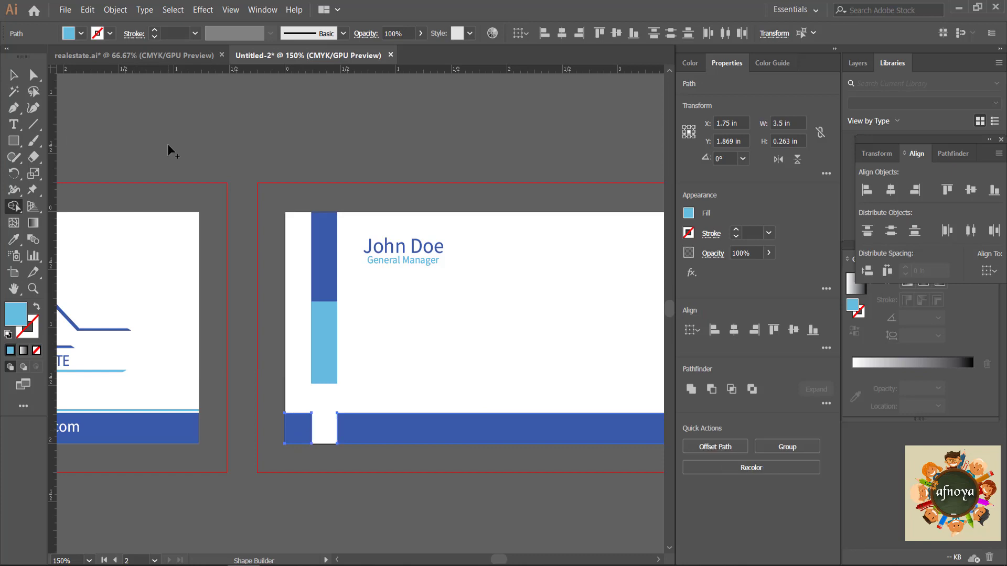
{"action": "left_click", "coordinate": [14, 76]}
{"action": "left_click", "coordinate": [193, 55]}
{"action": "left_click_drag", "start_coordinate": [502, 178], "coordinate": [584, 488]}
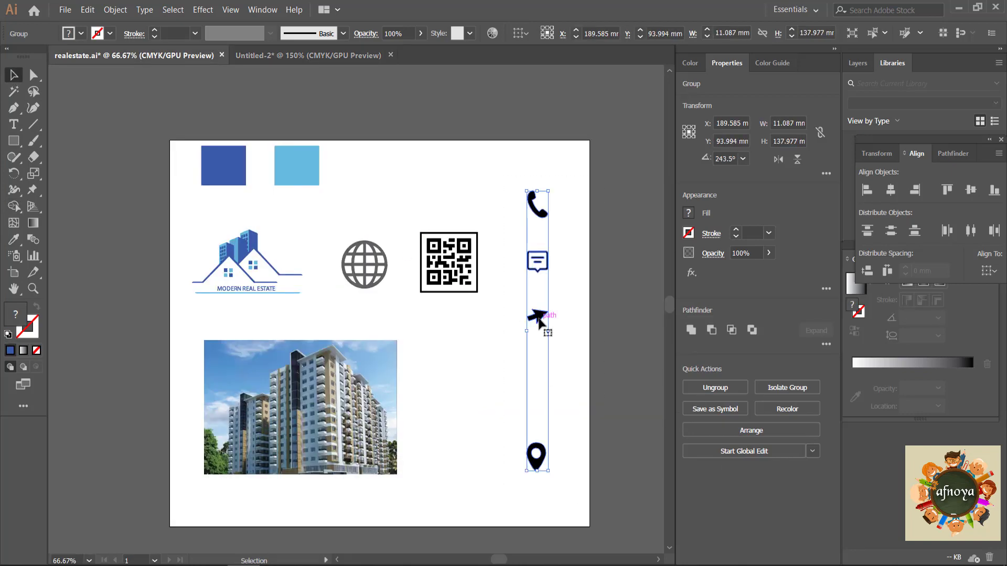
Step: Bring the contact icons into Untitled-2 and scale them to fit along the vertical bar
{"action": "left_click_drag", "start_coordinate": [531, 313], "coordinate": [340, 62]}
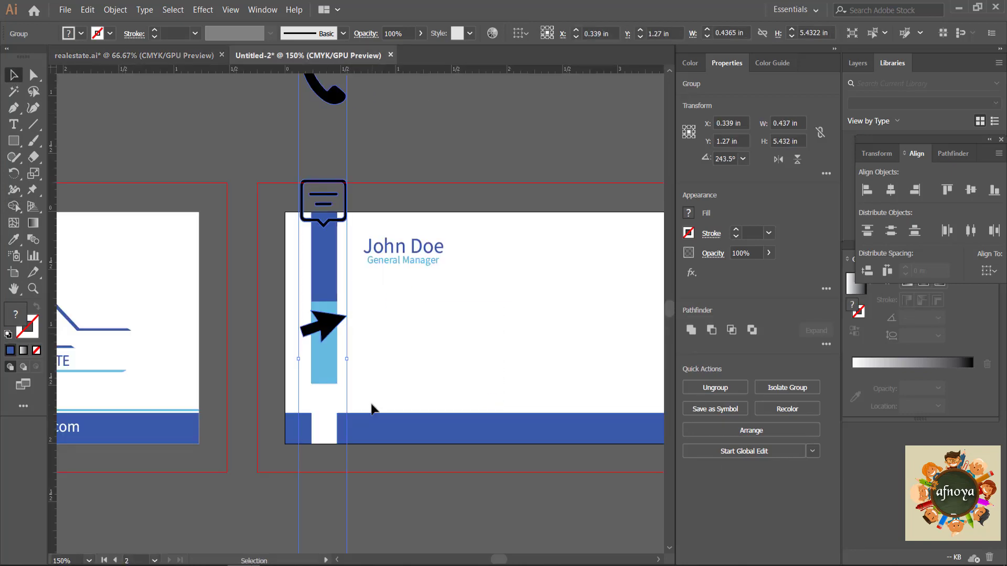
{"action": "mouse_move", "coordinate": [328, 333]}
{"action": "left_mouse_down"}
{"action": "mouse_move", "coordinate": [315, 331]}
{"action": "mouse_move", "coordinate": [323, 330]}
{"action": "left_mouse_up"}
{"action": "left_click_drag", "start_coordinate": [324, 477], "coordinate": [326, 457]}
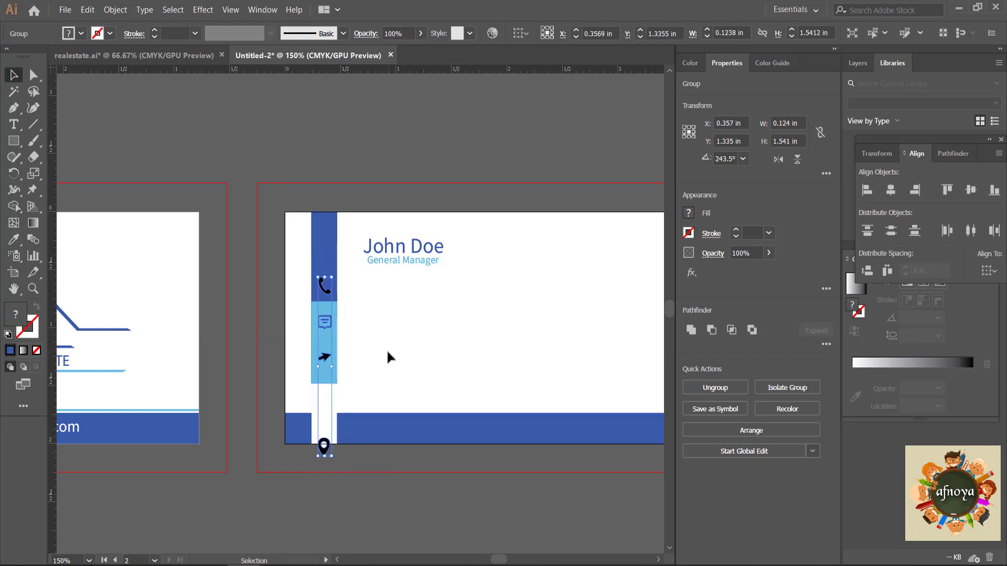
{"action": "left_click", "coordinate": [314, 292], "text": "shift"}
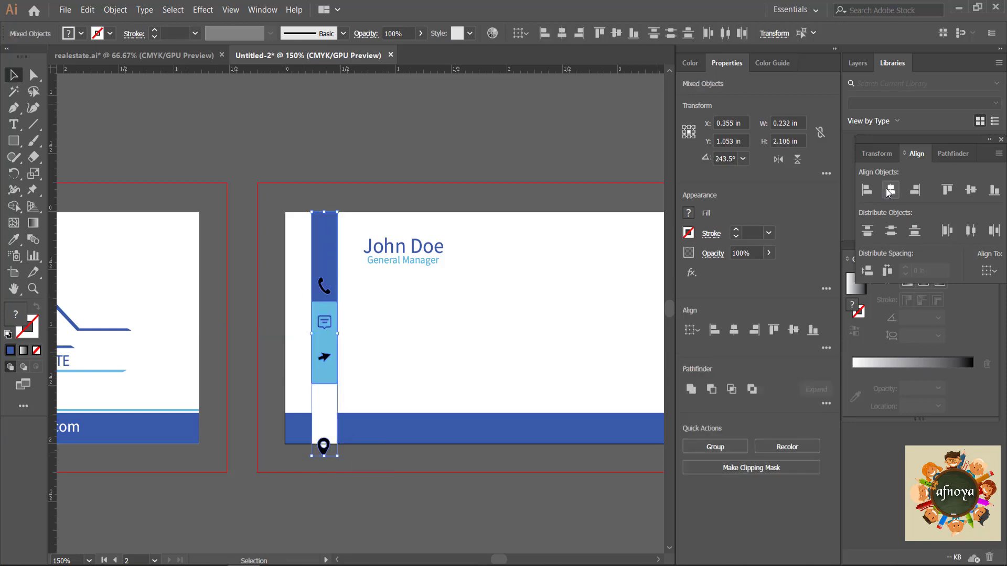
{"action": "key", "text": "Down"}
{"action": "key", "text": "Down"}
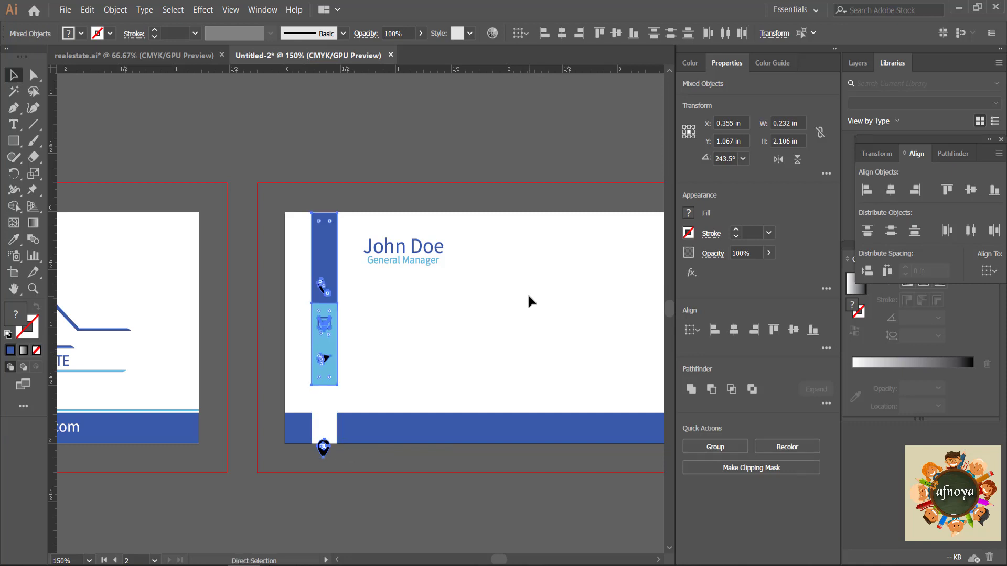
Step: Ungroup the icon set into separate icons and pick out the location pin
{"action": "left_click", "coordinate": [528, 295]}
{"action": "right_click", "coordinate": [321, 264]}
{"action": "left_click", "coordinate": [394, 367]}
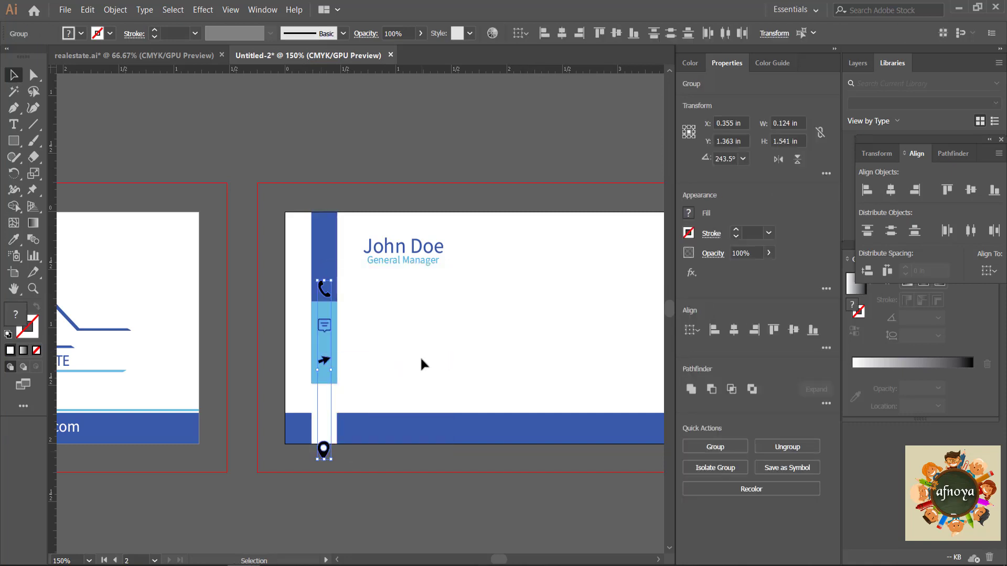
{"action": "left_click", "coordinate": [420, 357]}
{"action": "left_click", "coordinate": [324, 446]}
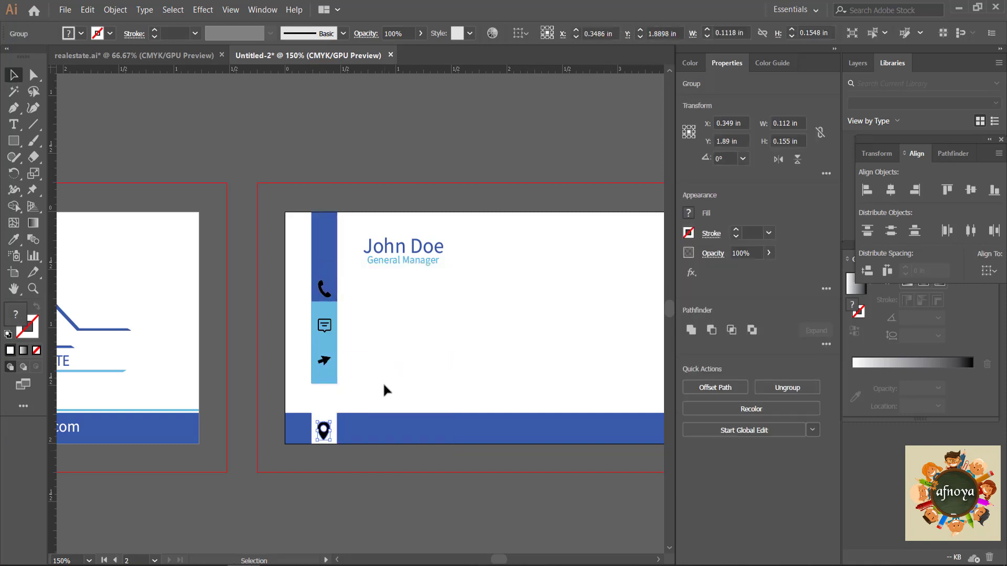
{"action": "left_click", "coordinate": [383, 382]}
{"action": "left_click", "coordinate": [324, 310]}
Step: Adjust the dark blue bar, then add the phone number and e-mail lines beside the icons
{"action": "left_click_drag", "start_coordinate": [323, 225], "coordinate": [322, 228]}
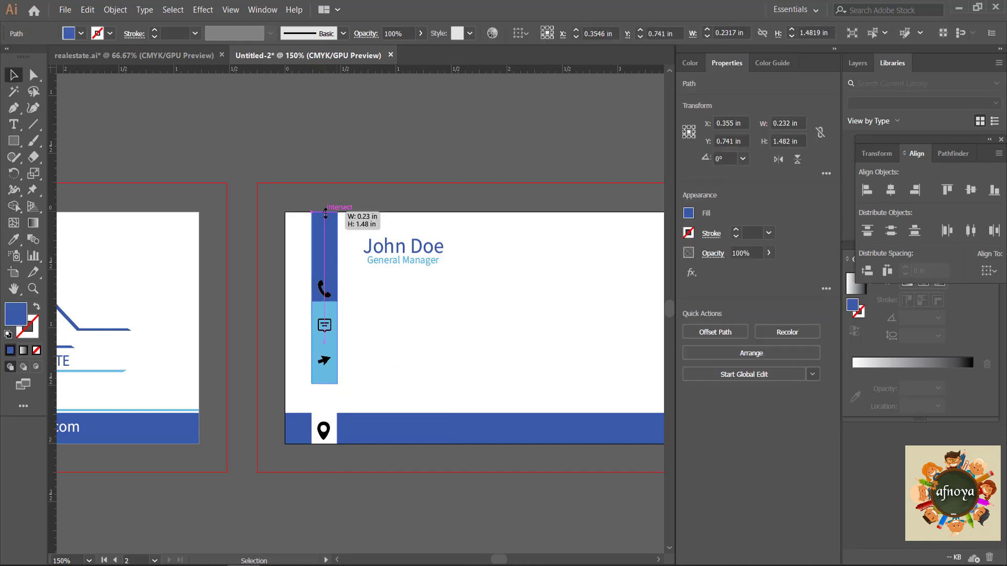
{"action": "key", "text": "t"}
{"action": "left_click", "coordinate": [379, 307]}
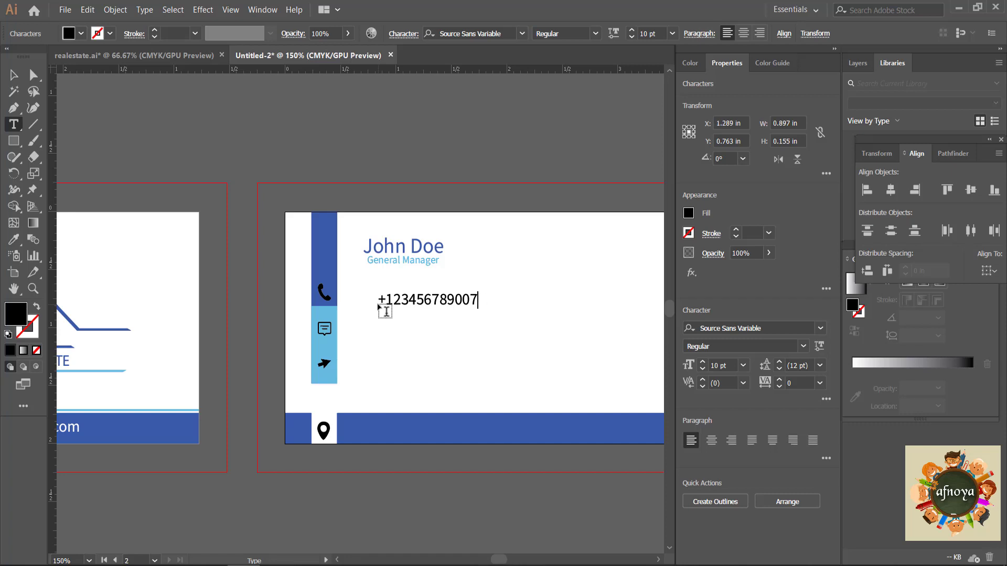
{"action": "left_click", "coordinate": [390, 333]}
{"action": "key", "text": "BackSpace"}
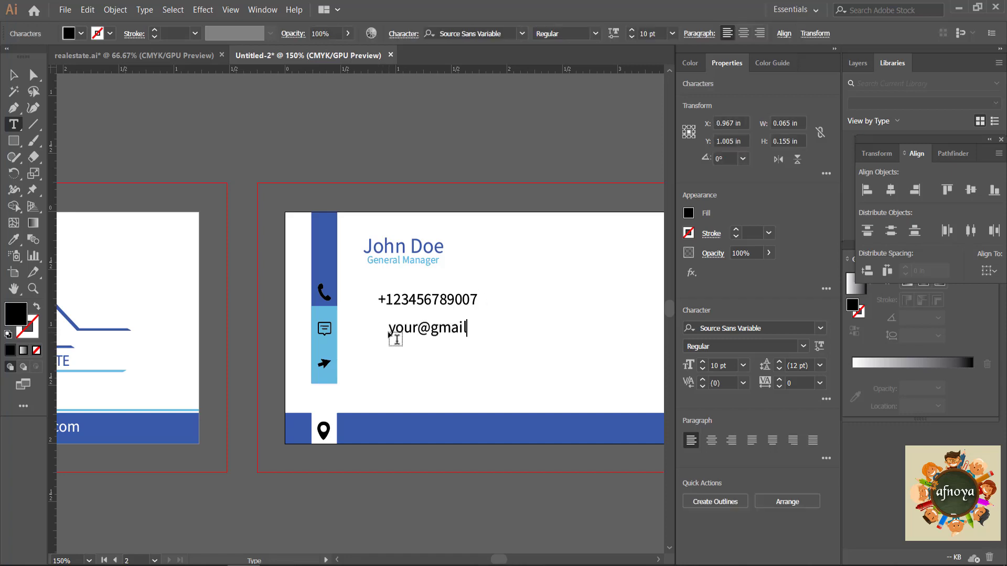
{"action": "key", "text": "Escape"}
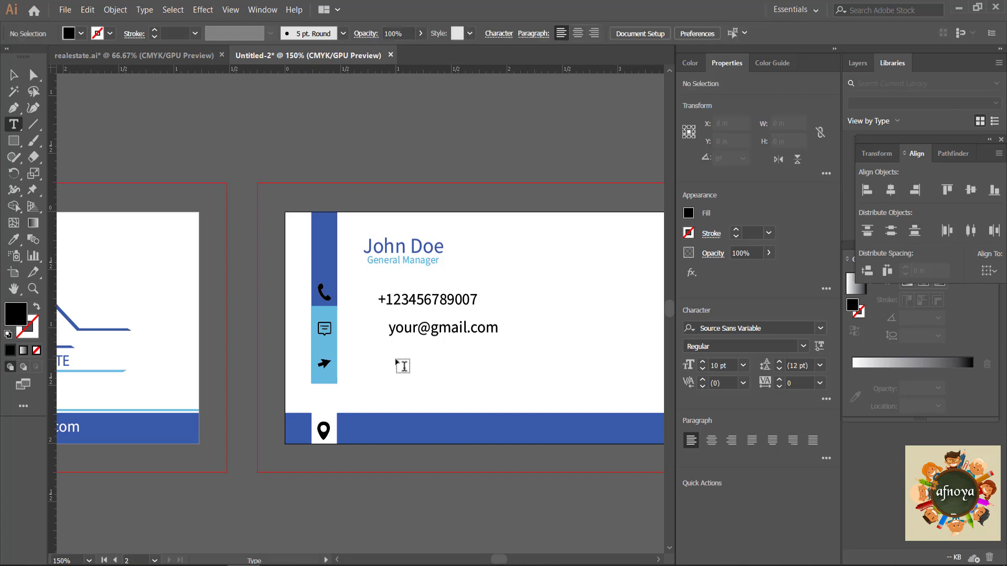
Step: Add the website and 71 New York lines, plus a vertical guide at the name's left edge
{"action": "left_click", "coordinate": [397, 361]}
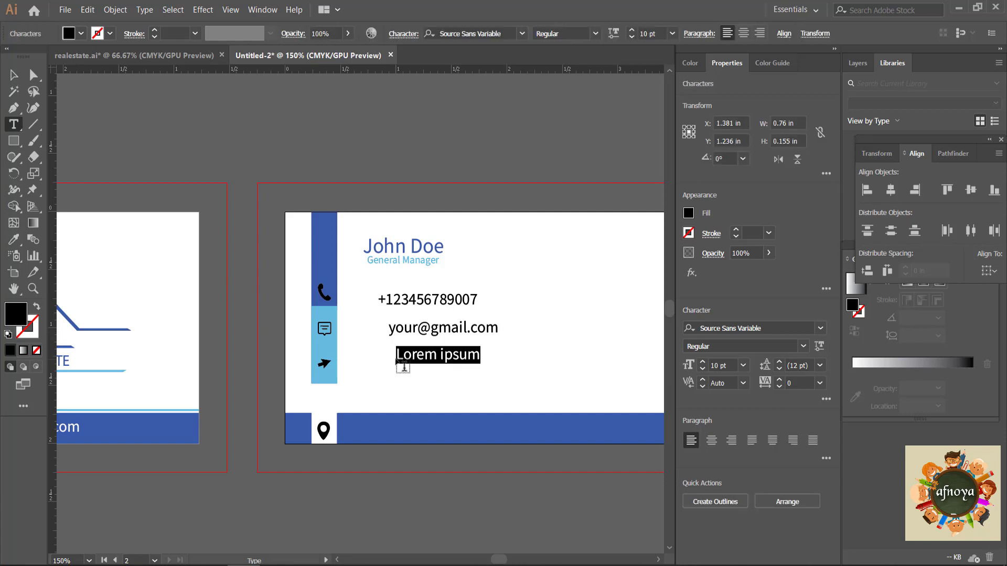
{"action": "key", "text": "BackSpace"}
{"action": "type", "text": "71 New York"}
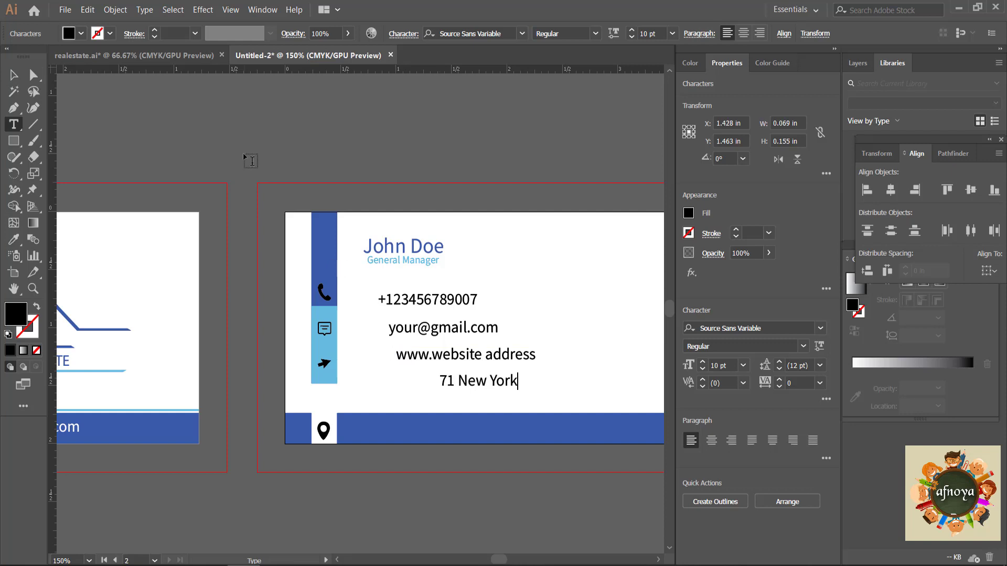
{"action": "left_click", "coordinate": [14, 75]}
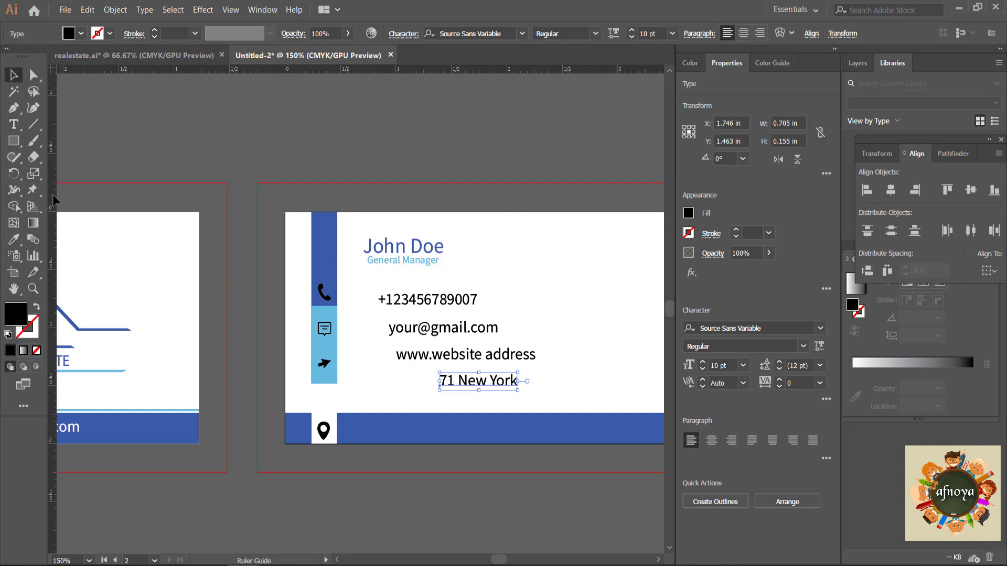
{"action": "left_click_drag", "start_coordinate": [366, 264], "coordinate": [355, 255]}
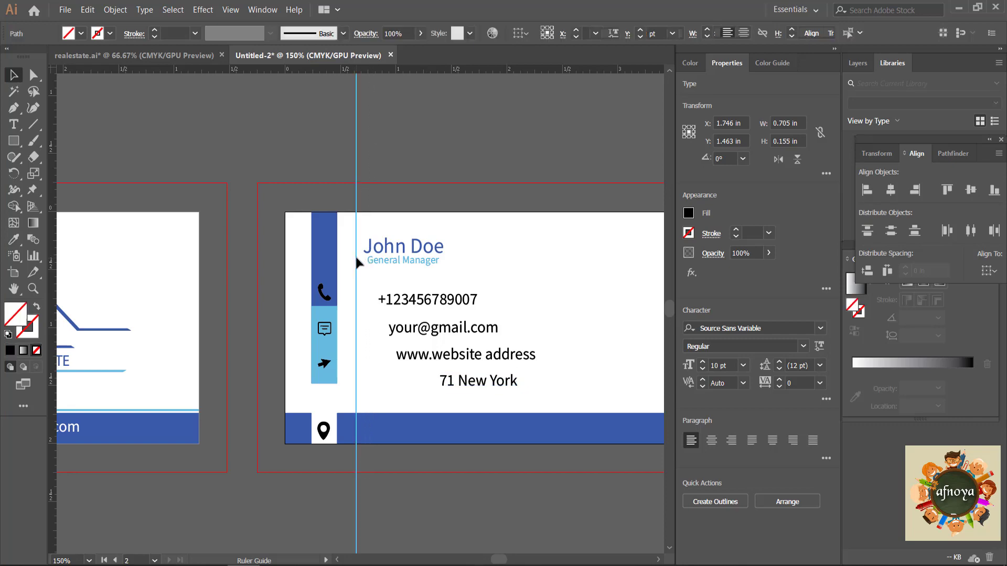
{"action": "left_click", "coordinate": [420, 257]}
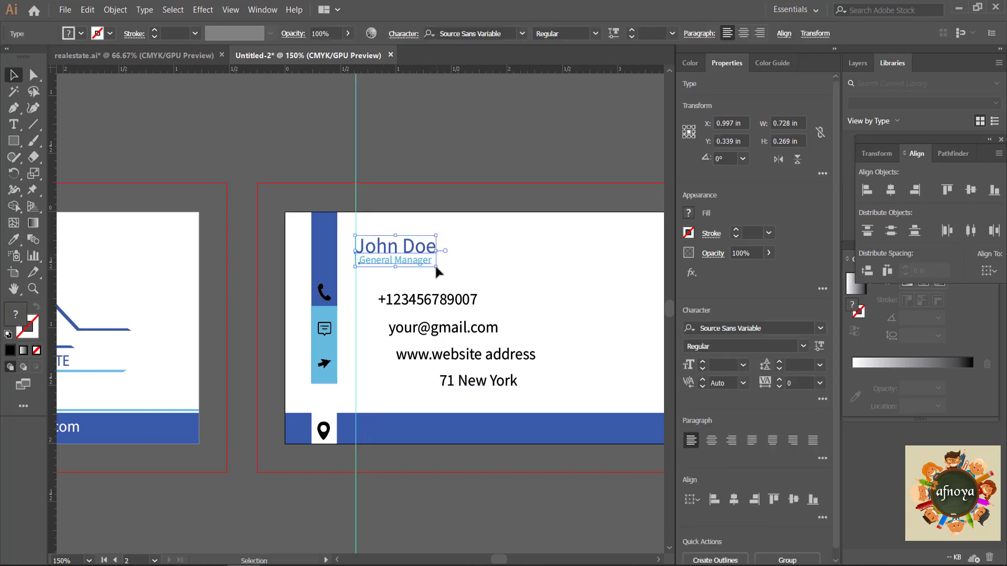
Step: Add a horizontal guide level with the phone icon and set the phone number to 12 pt
{"action": "key", "text": "ctrl+plus"}
{"action": "scroll", "coordinate": [669, 310], "scroll_direction": "down", "scroll_amount": 5}
{"action": "scroll", "coordinate": [600, 305], "scroll_direction": "up", "scroll_amount": 4}
{"action": "left_click", "coordinate": [599, 303]}
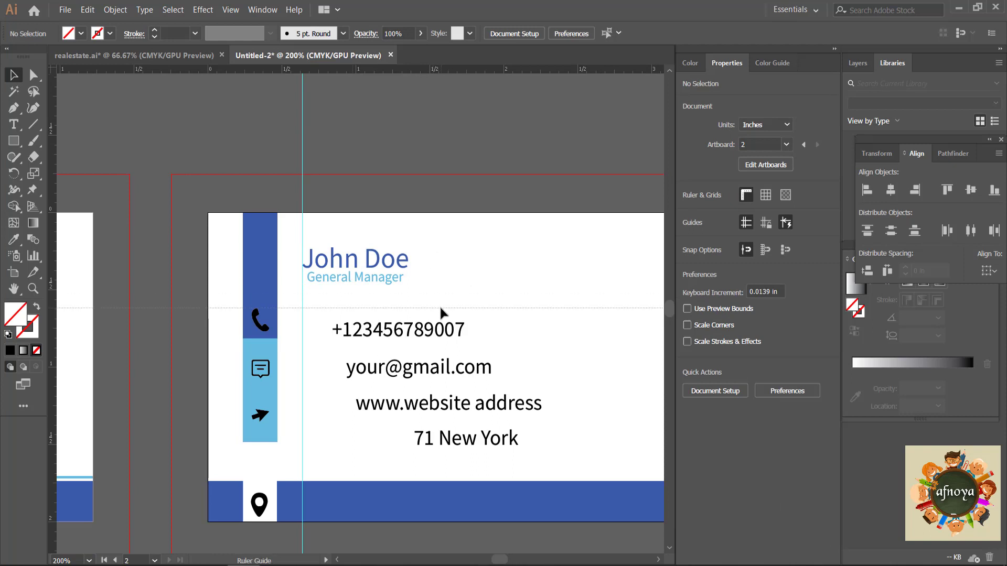
{"action": "mouse_move", "coordinate": [438, 306]}
{"action": "left_mouse_down"}
{"action": "mouse_move", "coordinate": [461, 331]}
{"action": "mouse_move", "coordinate": [384, 319]}
{"action": "left_mouse_up"}
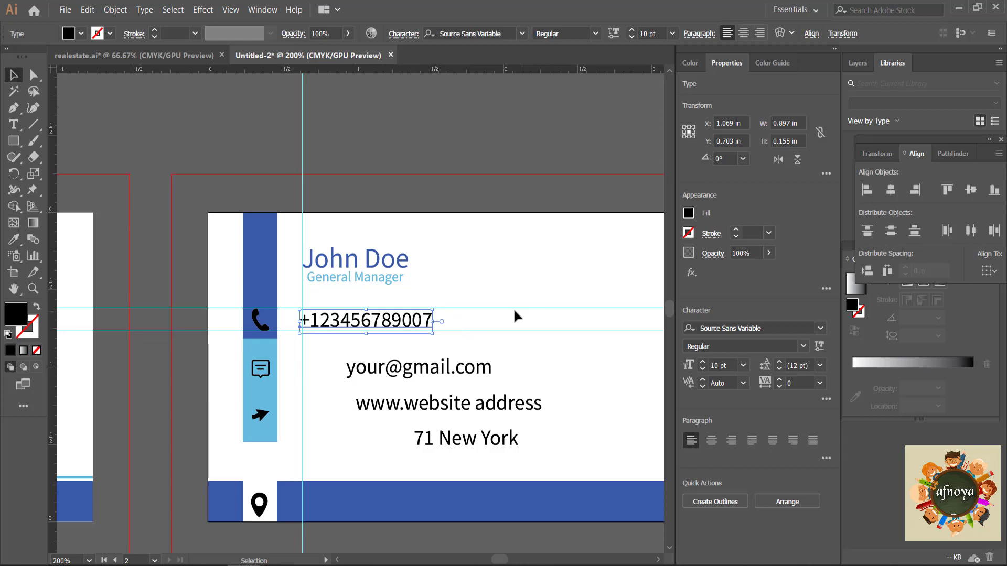
{"action": "left_click", "coordinate": [673, 33]}
{"action": "left_click", "coordinate": [690, 157]}
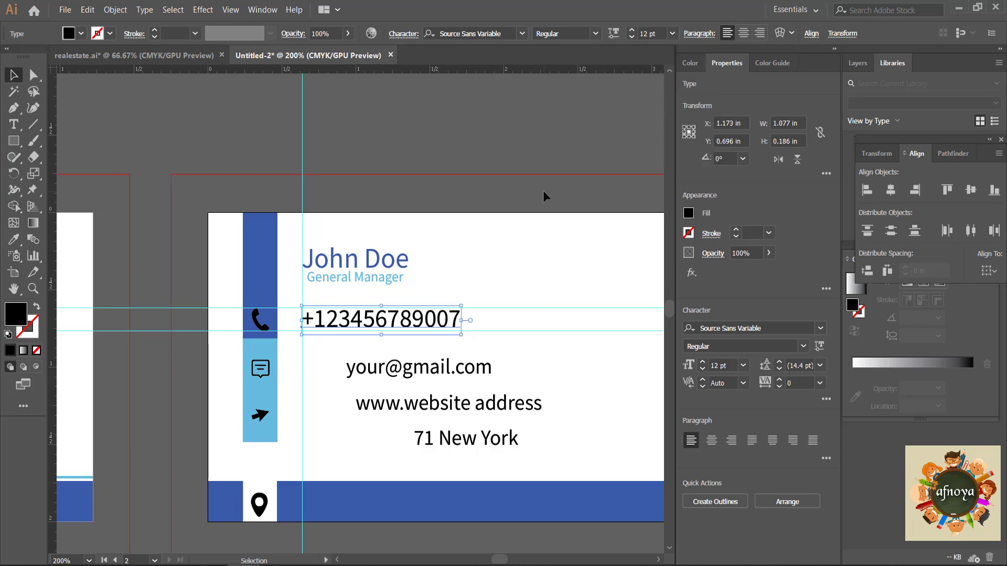
{"action": "left_click", "coordinate": [488, 283]}
Step: Move the guides to the e-mail icon, align the e-mail text, and reset the phone number to 10 pt
{"action": "mouse_move", "coordinate": [471, 293]}
{"action": "left_mouse_down"}
{"action": "mouse_move", "coordinate": [519, 333]}
{"action": "mouse_move", "coordinate": [521, 386]}
{"action": "mouse_move", "coordinate": [540, 381]}
{"action": "mouse_move", "coordinate": [490, 383]}
{"action": "left_mouse_up"}
{"action": "left_click", "coordinate": [539, 379]}
{"action": "key", "text": "Down"}
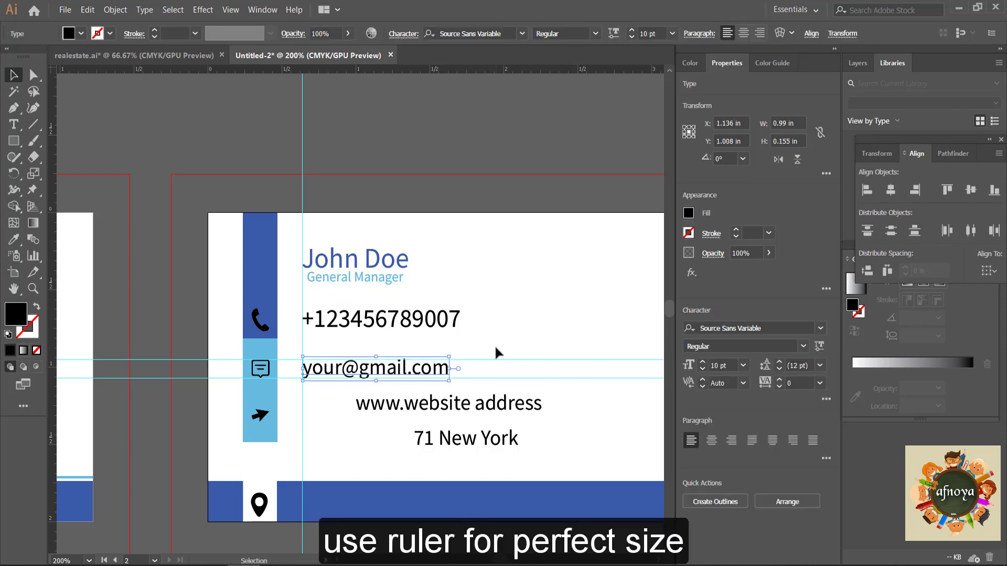
{"action": "left_click", "coordinate": [500, 315]}
{"action": "left_click", "coordinate": [427, 319]}
{"action": "left_click", "coordinate": [672, 33]}
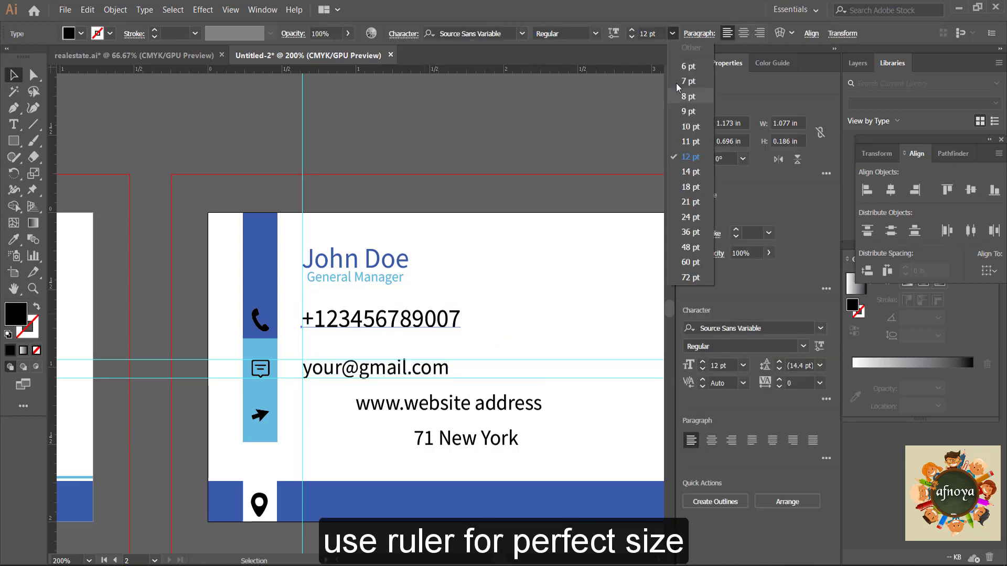
{"action": "left_click", "coordinate": [687, 126]}
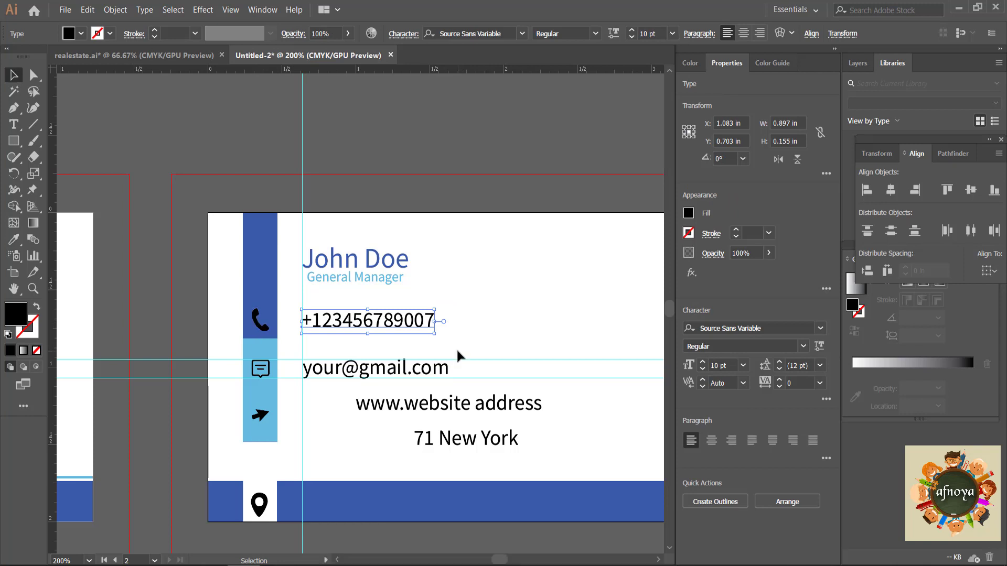
{"action": "left_click", "coordinate": [464, 362]}
{"action": "left_click", "coordinate": [469, 405]}
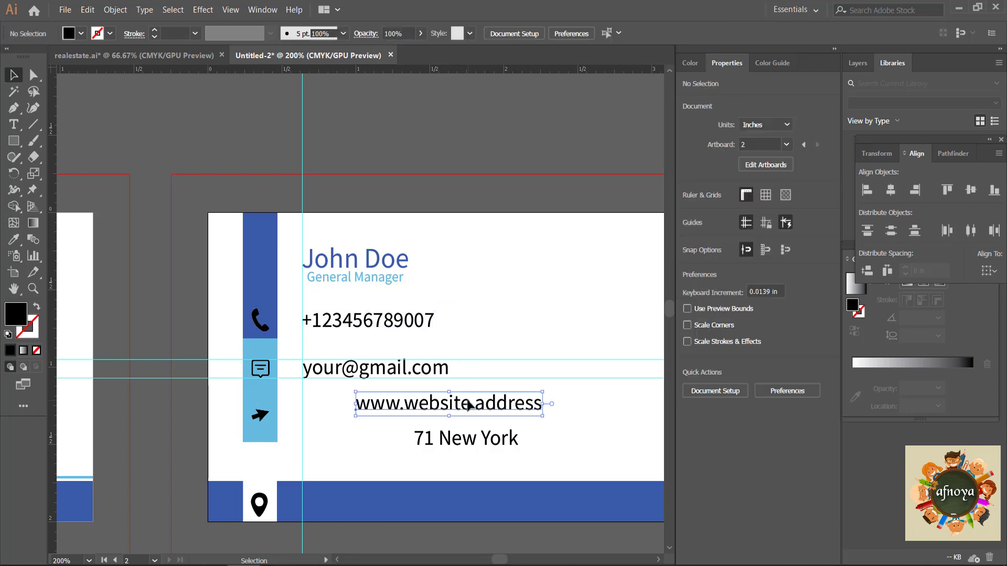
Step: Enlarge the arrow icon
{"action": "left_click", "coordinate": [442, 439]}
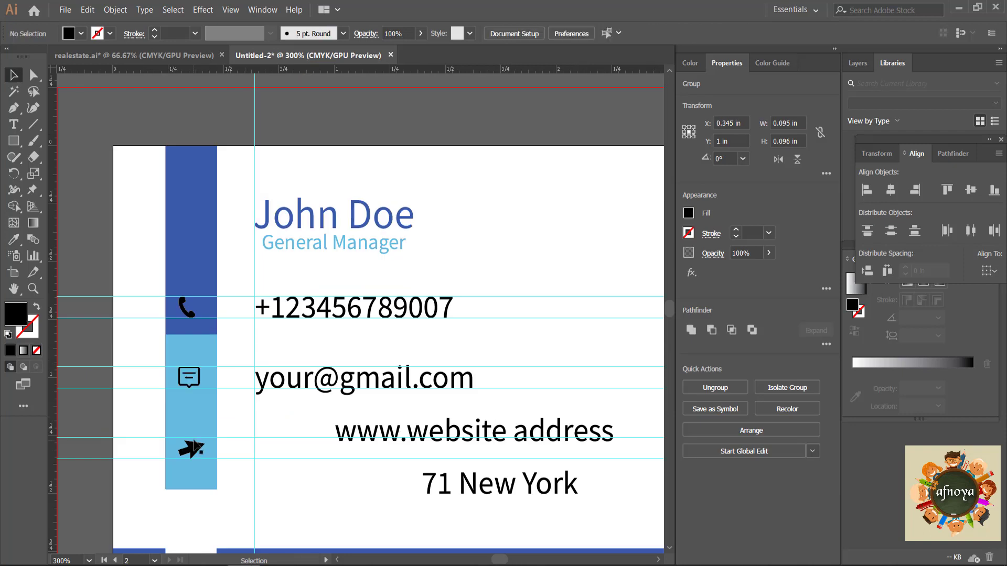
{"action": "left_click", "coordinate": [192, 449]}
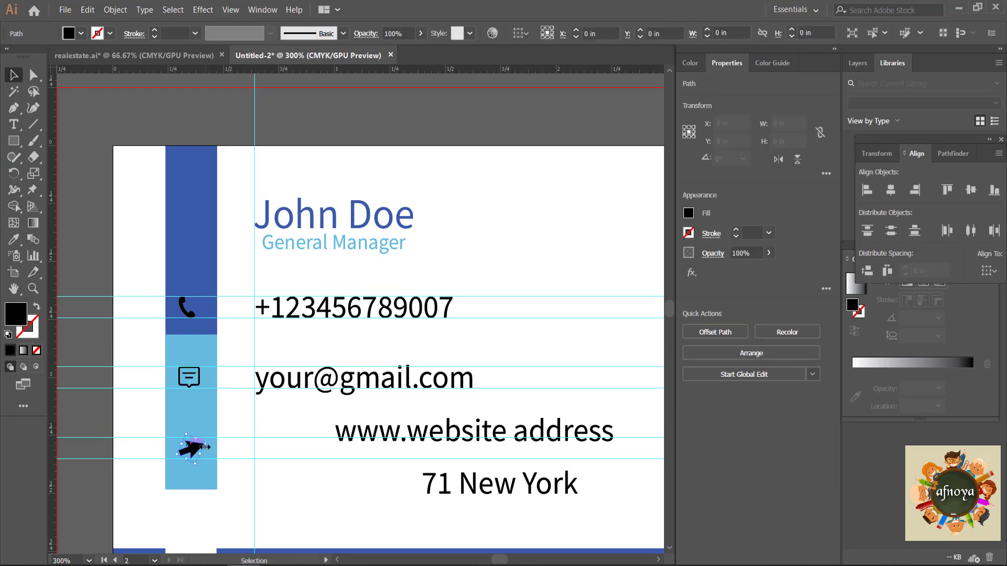
{"action": "left_click_drag", "start_coordinate": [211, 443], "coordinate": [209, 444]}
{"action": "left_click", "coordinate": [246, 445]}
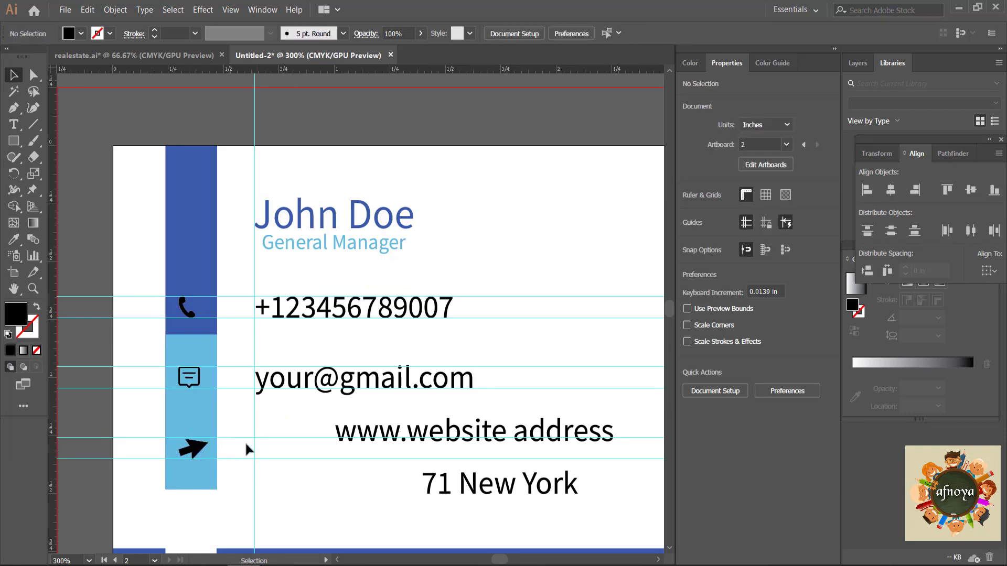
Step: Settle the e-mail text on its guide and align the website address beneath it
{"action": "left_click", "coordinate": [367, 381]}
{"action": "left_click", "coordinate": [387, 309]}
{"action": "left_click", "coordinate": [374, 385]}
{"action": "left_click_drag", "start_coordinate": [373, 386], "coordinate": [373, 384]}
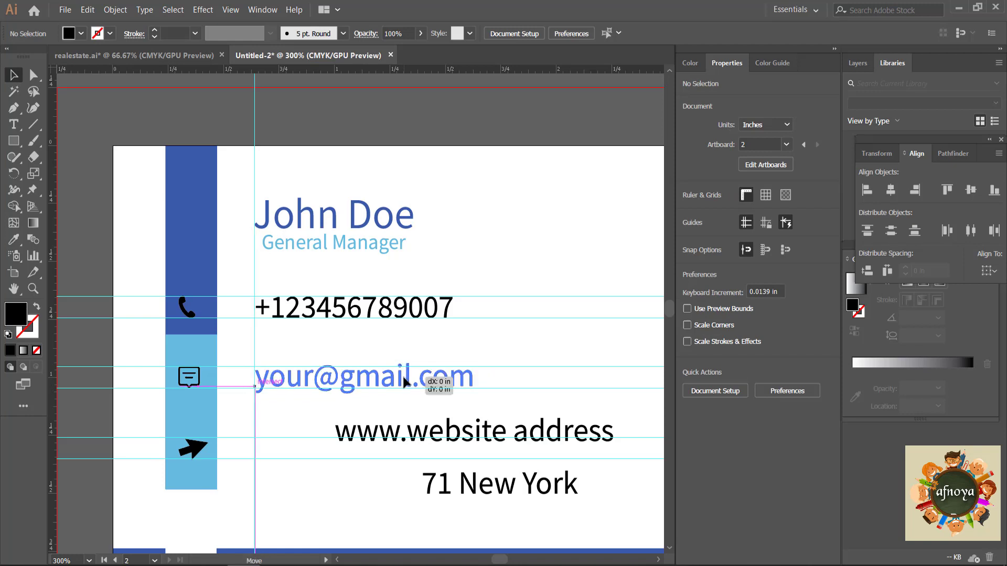
{"action": "left_click_drag", "start_coordinate": [412, 381], "coordinate": [412, 383]}
{"action": "left_click_drag", "start_coordinate": [386, 430], "coordinate": [303, 446]}
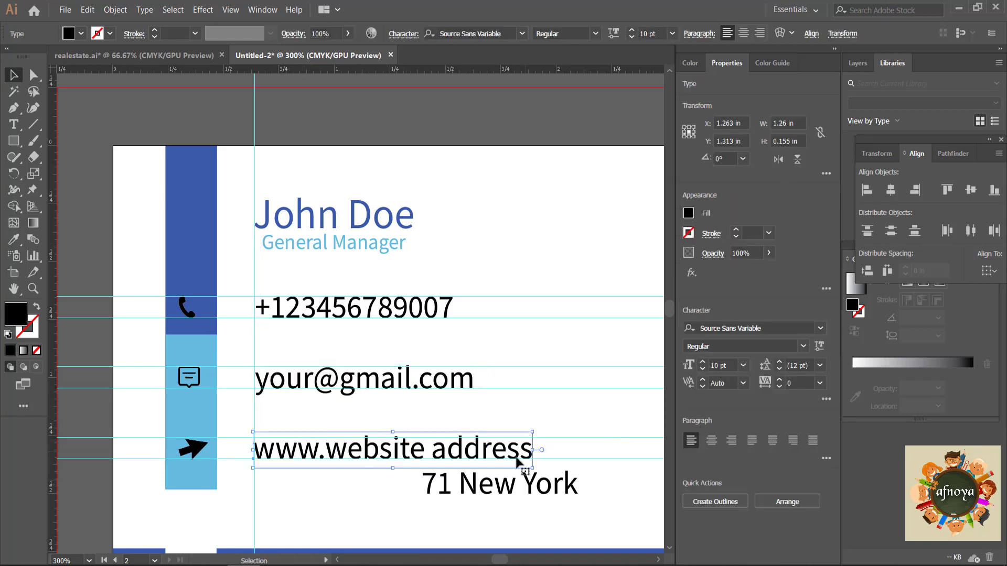
Step: Copy the guides to the bottom bar, shrink the location pin, and set 71 New York beside it
{"action": "scroll", "coordinate": [673, 314], "scroll_direction": "down", "scroll_amount": 3}
{"action": "scroll", "coordinate": [672, 314], "scroll_direction": "down", "scroll_amount": 2}
{"action": "left_click", "coordinate": [619, 308]}
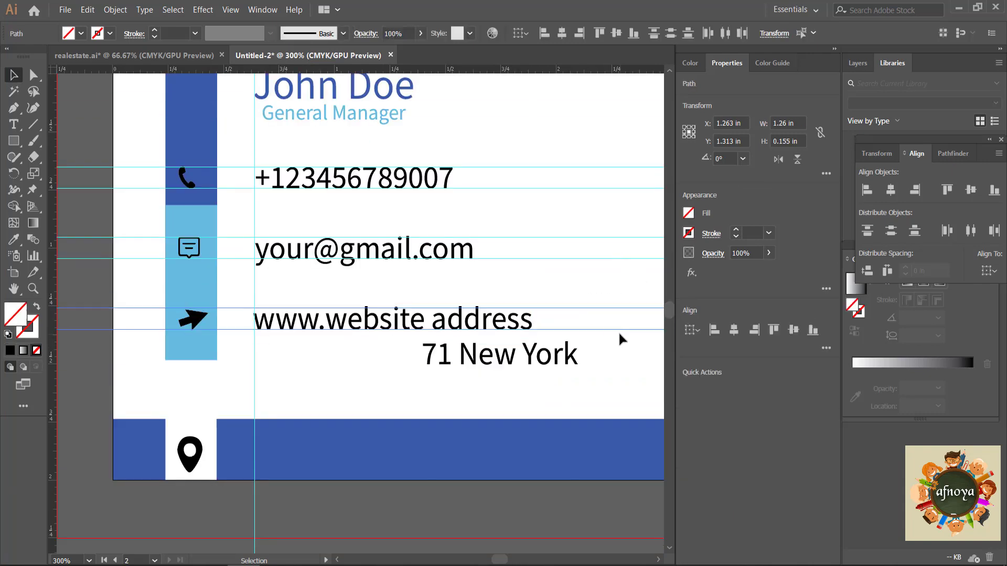
{"action": "left_click_drag", "start_coordinate": [610, 332], "coordinate": [620, 463]}
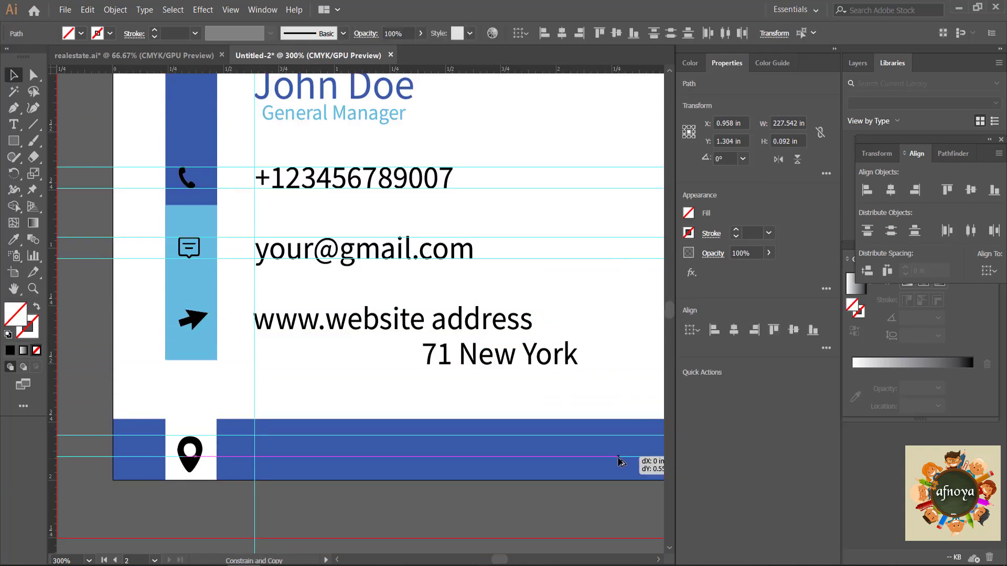
{"action": "left_click", "coordinate": [190, 453]}
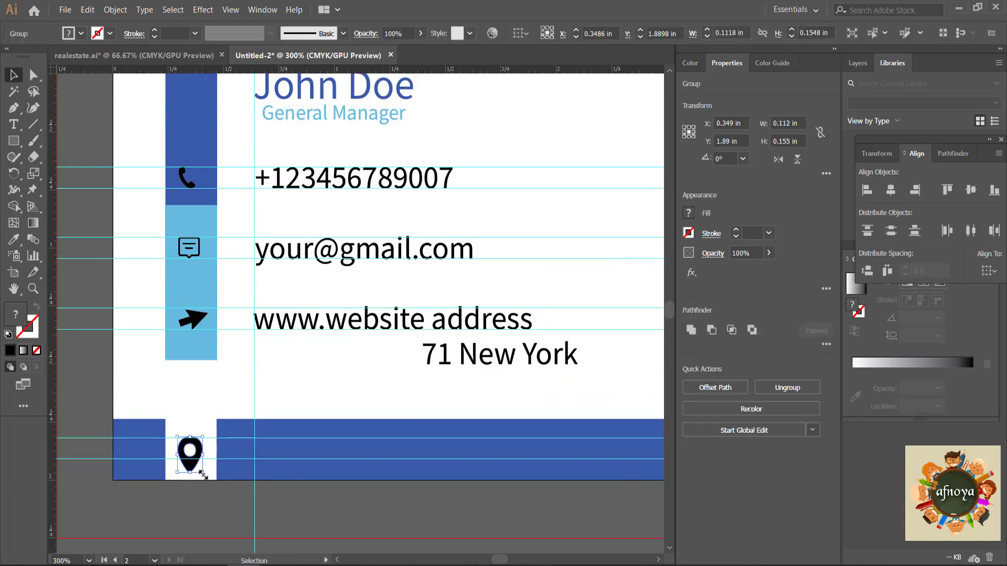
{"action": "left_click_drag", "start_coordinate": [202, 472], "coordinate": [194, 460]}
{"action": "left_click_drag", "start_coordinate": [455, 369], "coordinate": [284, 458]}
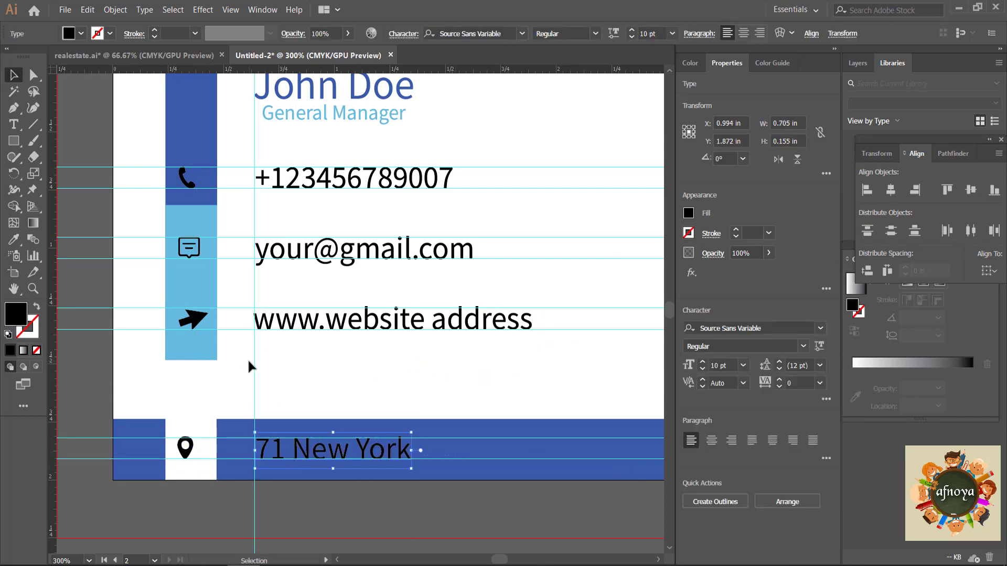
{"action": "key", "text": "ctrl+minus"}
{"action": "left_click", "coordinate": [487, 166]}
{"action": "key", "text": "ctrl+minus"}
{"action": "left_click", "coordinate": [271, 245]}
Step: Make the phone and arrow icons white
{"action": "left_click", "coordinate": [690, 63]}
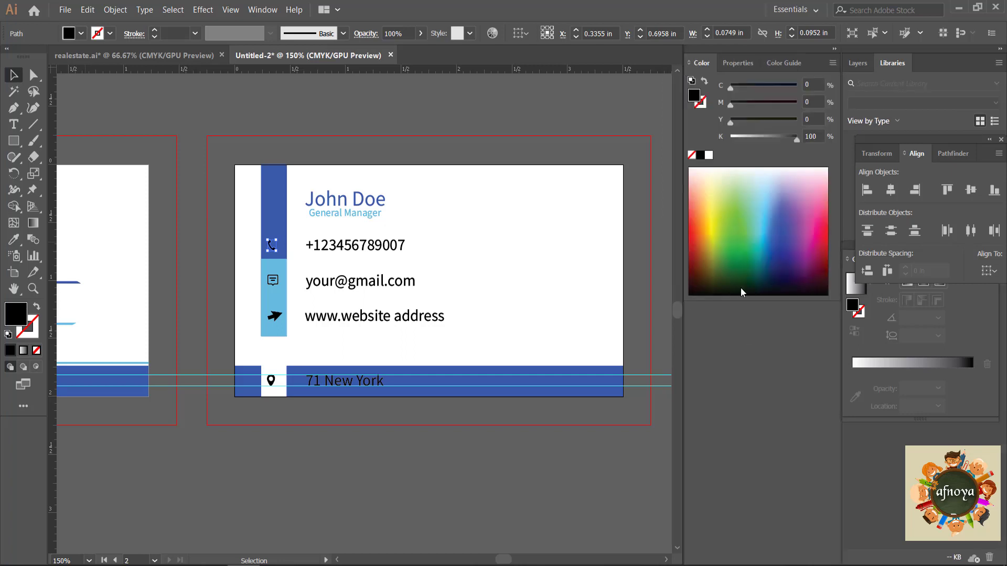
{"action": "left_click", "coordinate": [708, 155]}
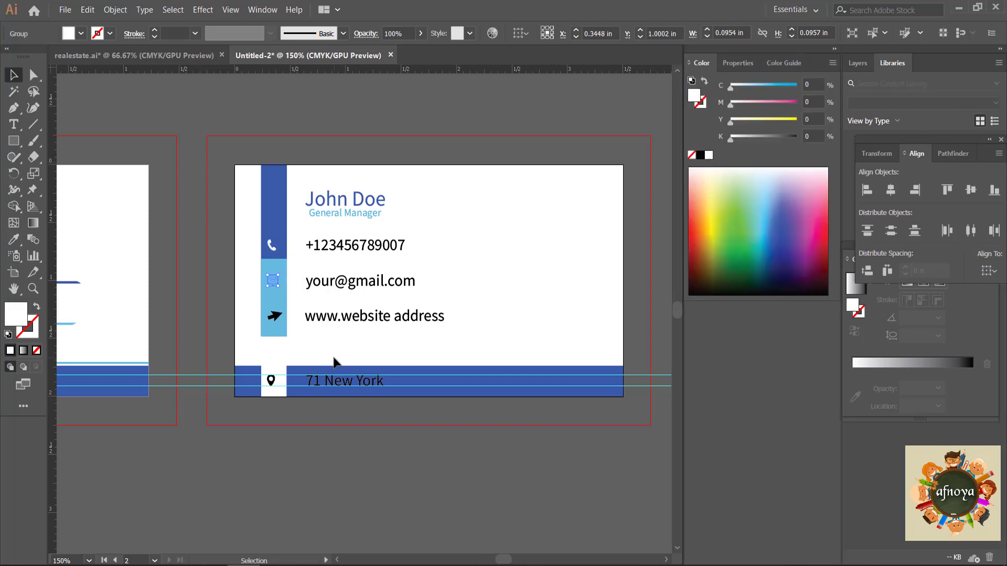
{"action": "left_click", "coordinate": [273, 315]}
{"action": "left_click", "coordinate": [709, 155]}
{"action": "left_click", "coordinate": [530, 209]}
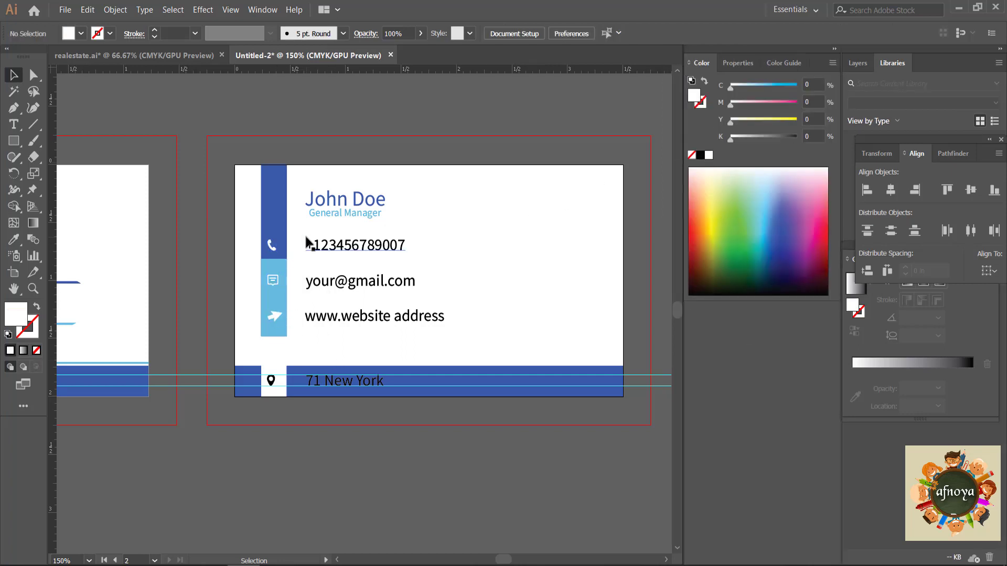
Step: Eyedropper the card's blue onto the three contact text lines
{"action": "left_click", "coordinate": [309, 243]}
{"action": "left_click", "coordinate": [13, 240]}
{"action": "left_click", "coordinate": [273, 204]}
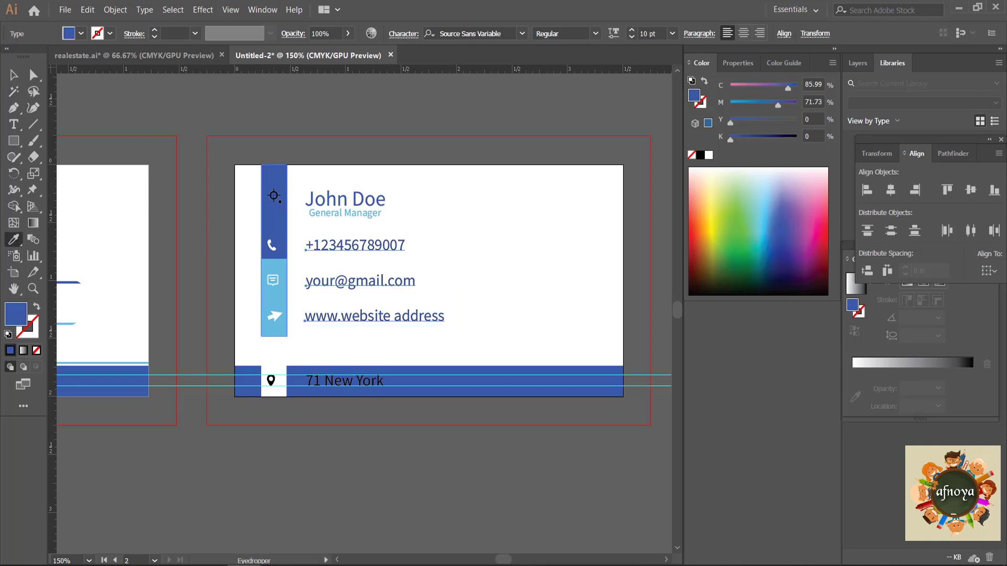
{"action": "left_click", "coordinate": [545, 247]}
{"action": "left_click", "coordinate": [346, 199]}
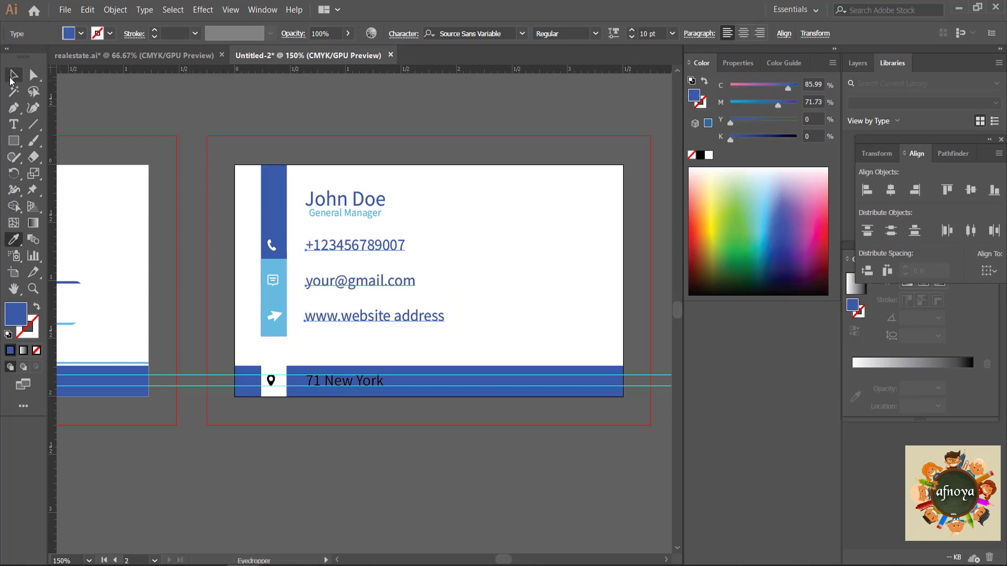
{"action": "left_click", "coordinate": [14, 75]}
{"action": "left_click", "coordinate": [502, 257]}
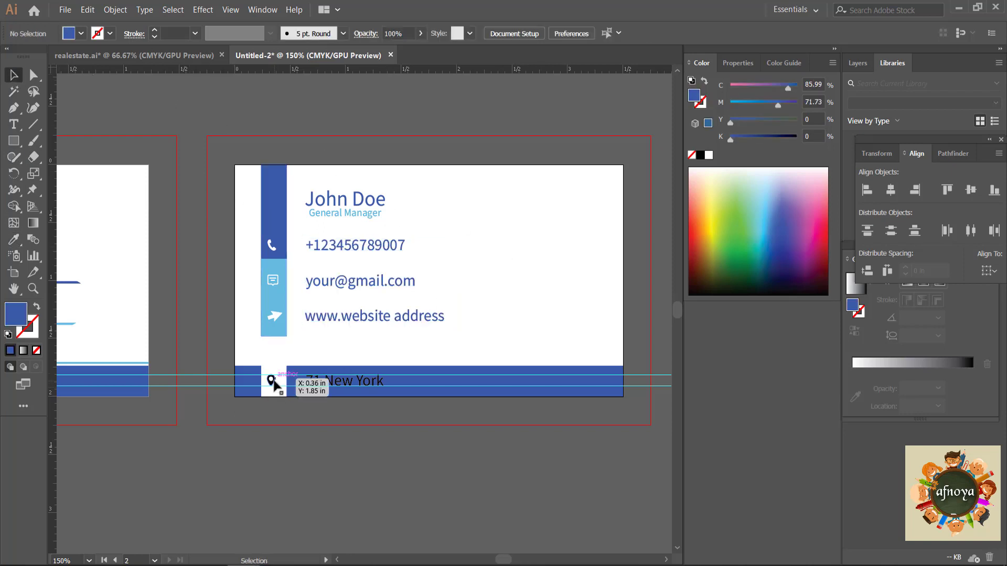
Step: Eyedropper white onto the 71 New York address text
{"action": "left_click", "coordinate": [330, 382]}
{"action": "key", "text": "i"}
{"action": "left_click", "coordinate": [471, 270]}
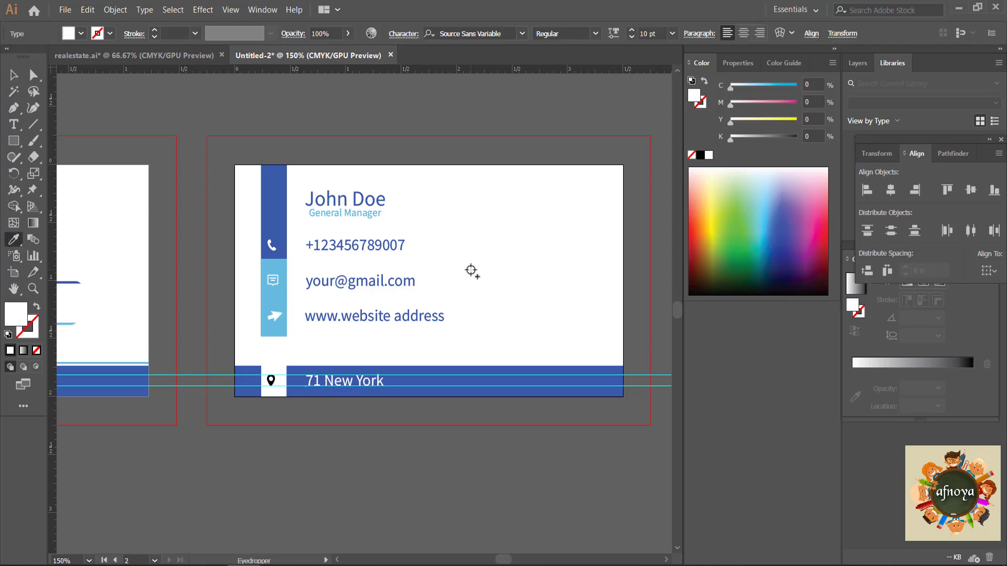
{"action": "left_click", "coordinate": [14, 77]}
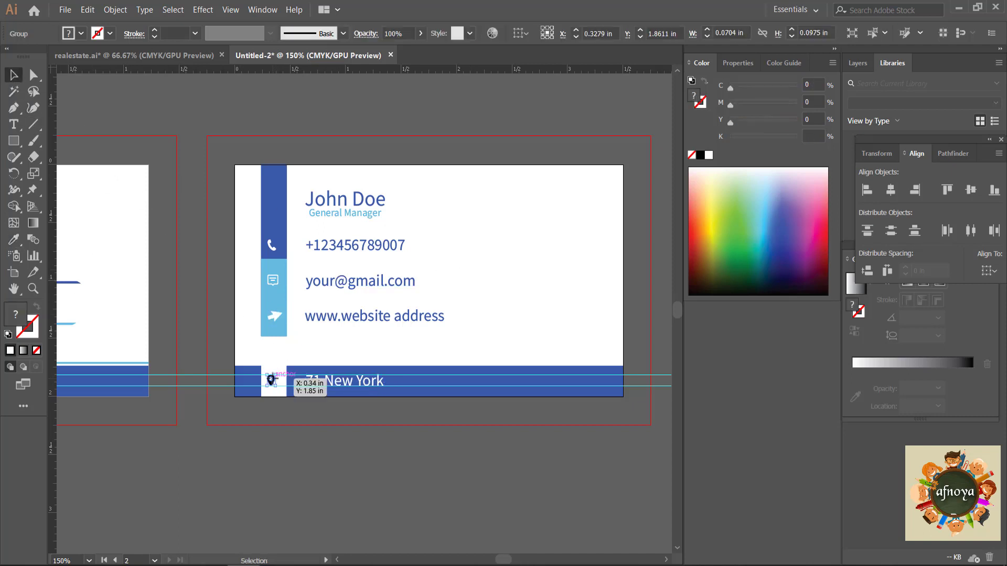
Step: Eyedropper the dark blue onto the pin icon, then deselect and hide guides
{"action": "right_click", "coordinate": [271, 381]}
{"action": "key", "text": "Escape"}
{"action": "left_click", "coordinate": [273, 392]}
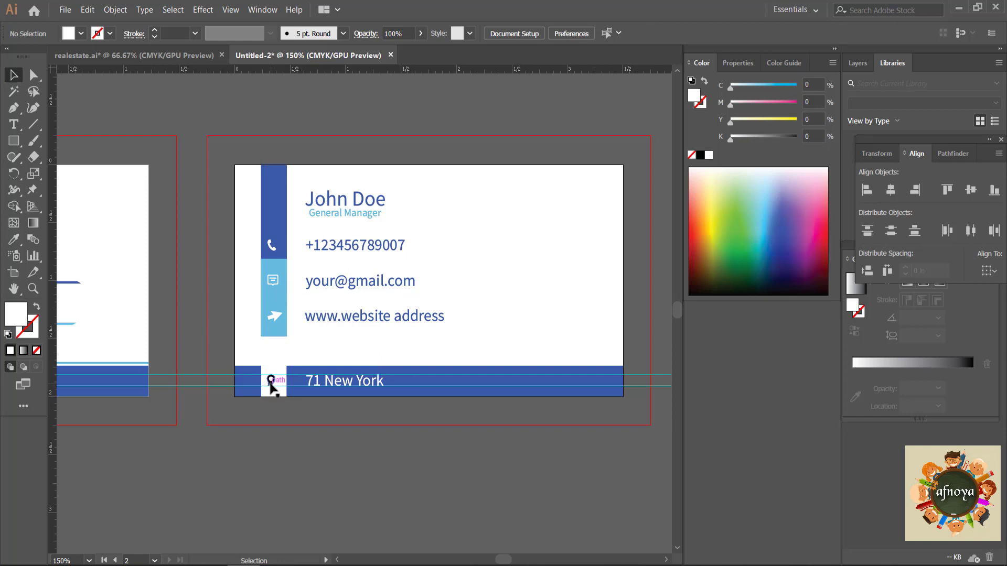
{"action": "left_click", "coordinate": [270, 383]}
{"action": "key", "text": "i"}
{"action": "left_click", "coordinate": [276, 178]}
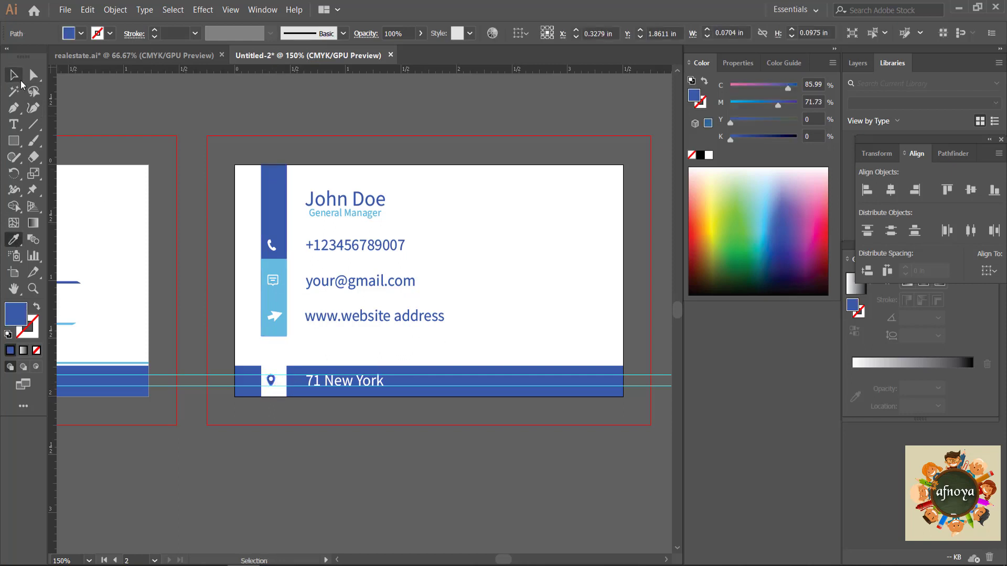
{"action": "key", "text": "ctrl+shift+a"}
Step: Pen-draw a closed curve from the top edge to the bottom-right corner, closing via top-right
{"action": "key", "text": "p"}
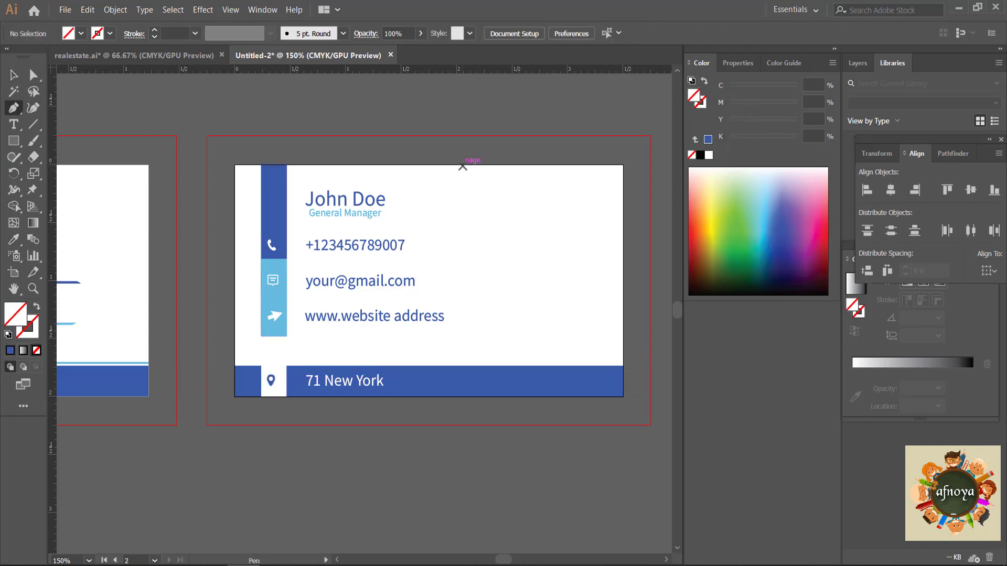
{"action": "left_click", "coordinate": [462, 166]}
{"action": "mouse_move", "coordinate": [623, 366]}
{"action": "left_mouse_down"}
{"action": "mouse_move", "coordinate": [713, 401]}
{"action": "mouse_move", "coordinate": [580, 372]}
{"action": "left_mouse_up"}
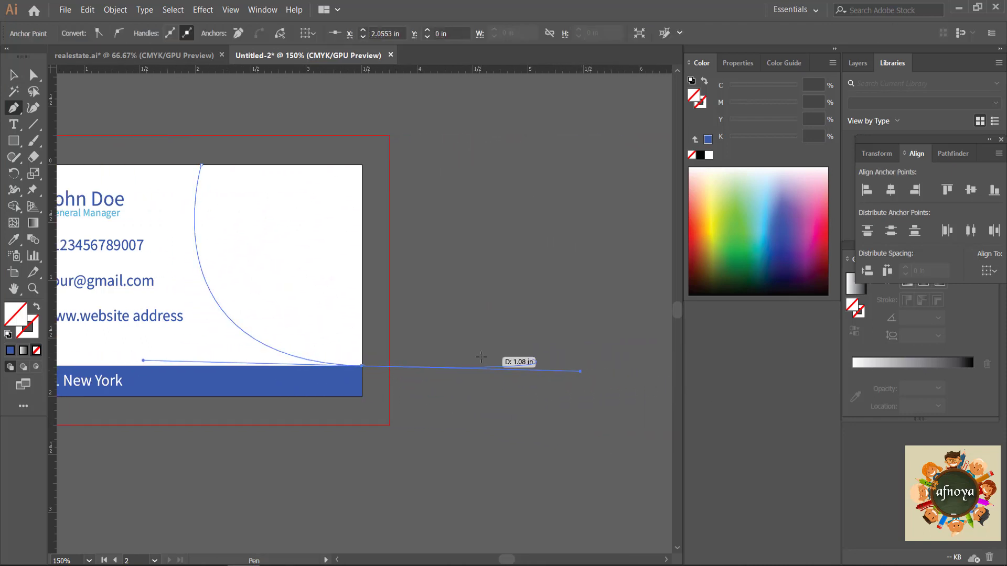
{"action": "left_click", "coordinate": [362, 165]}
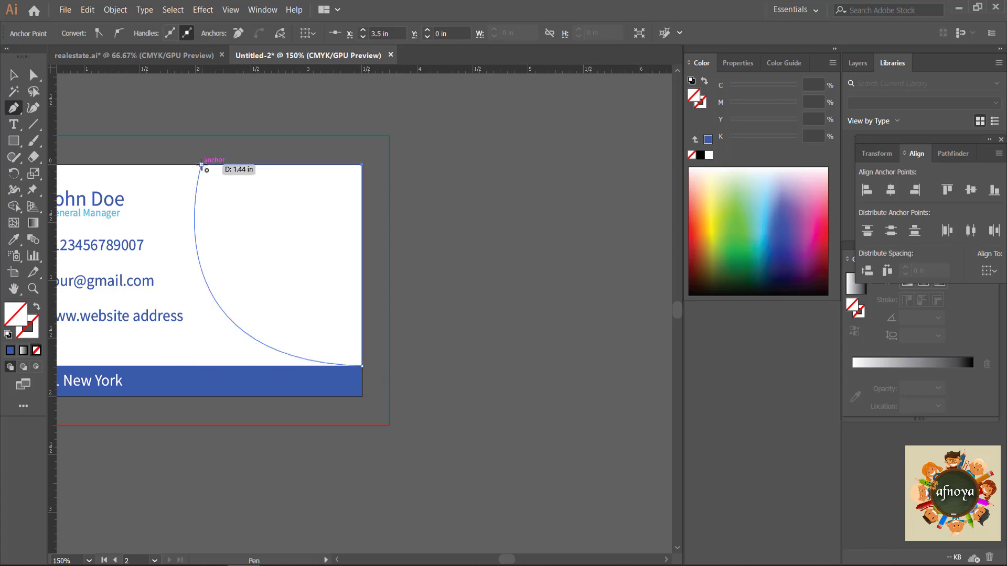
{"action": "left_click", "coordinate": [201, 165]}
Step: Swap the curved shape's black fill for a black stroke outline
{"action": "left_click", "coordinate": [701, 155]}
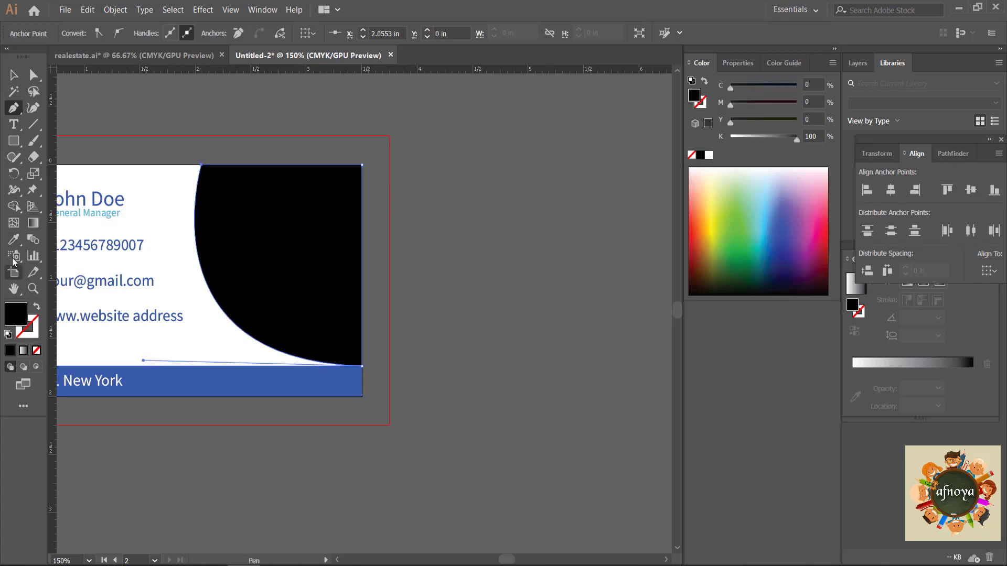
{"action": "left_click", "coordinate": [36, 307]}
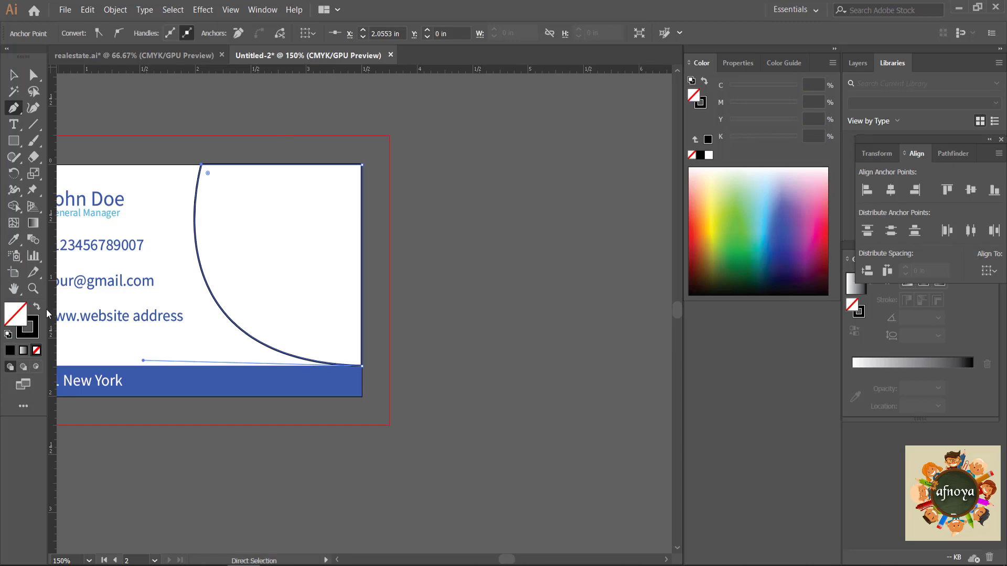
{"action": "left_click", "coordinate": [167, 55]}
{"action": "left_click", "coordinate": [14, 75]}
Step: Scale the building photo over the card's right side and send it behind the curve
{"action": "mouse_move", "coordinate": [260, 341]}
{"action": "left_mouse_down"}
{"action": "mouse_move", "coordinate": [330, 51]}
{"action": "mouse_move", "coordinate": [321, 244]}
{"action": "left_mouse_up"}
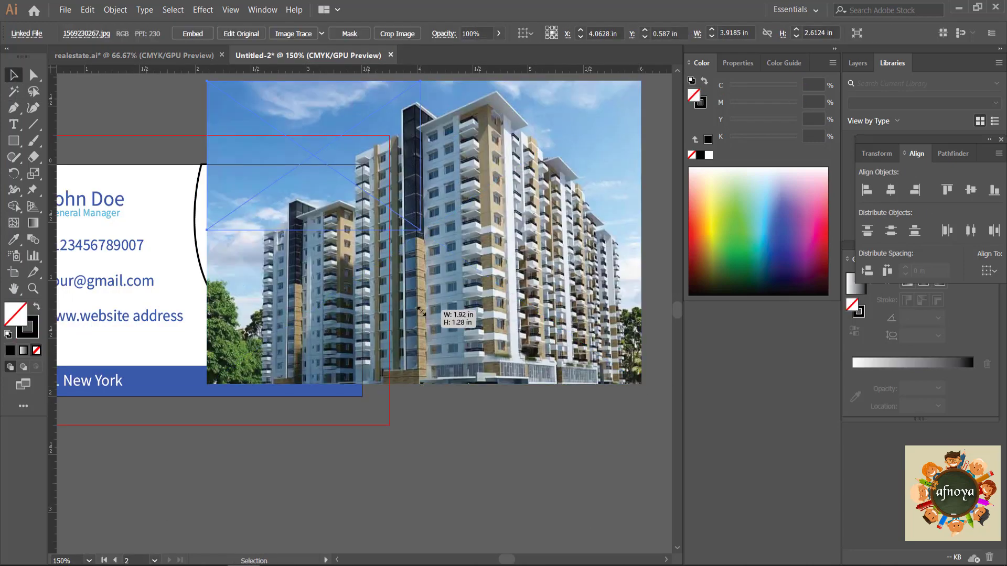
{"action": "left_click_drag", "start_coordinate": [641, 385], "coordinate": [410, 222]}
{"action": "left_click_drag", "start_coordinate": [339, 146], "coordinate": [322, 228]}
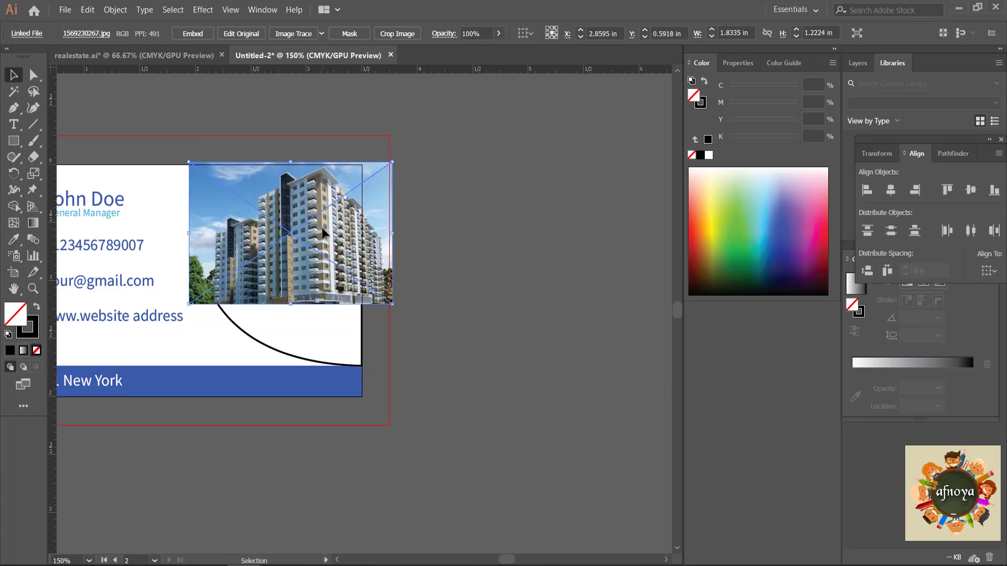
{"action": "left_click_drag", "start_coordinate": [392, 303], "coordinate": [482, 382]}
{"action": "right_click", "coordinate": [405, 309]}
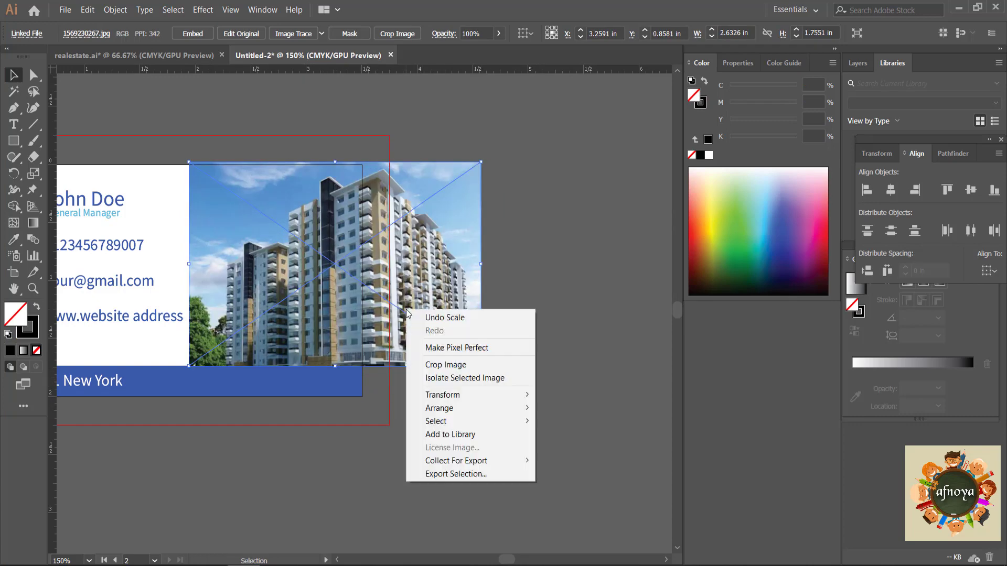
{"action": "left_click", "coordinate": [553, 436]}
{"action": "key", "text": "Left"}
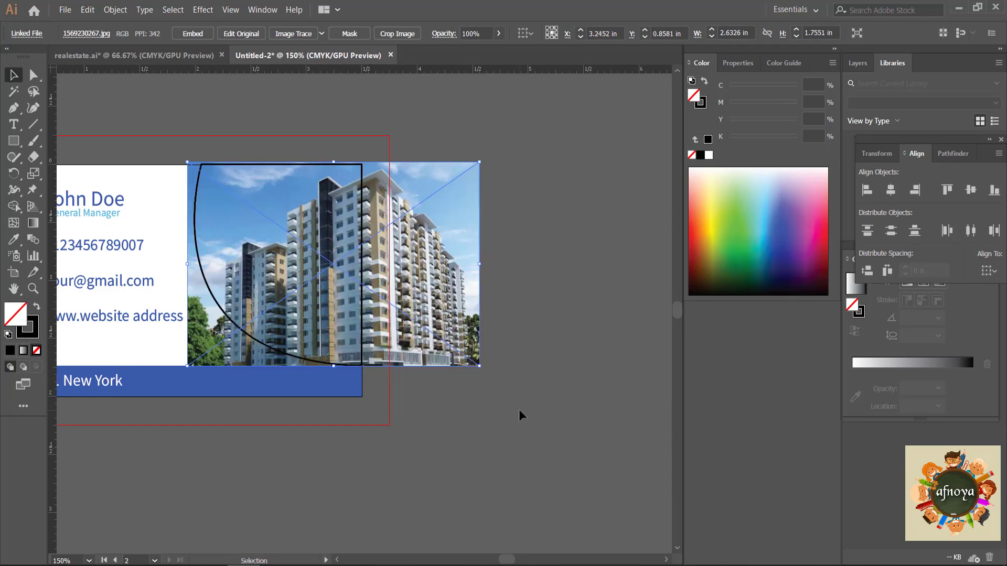
Step: Remove the curved shape's fill and stroke and make a clipping mask with the photo
{"action": "left_click", "coordinate": [362, 314]}
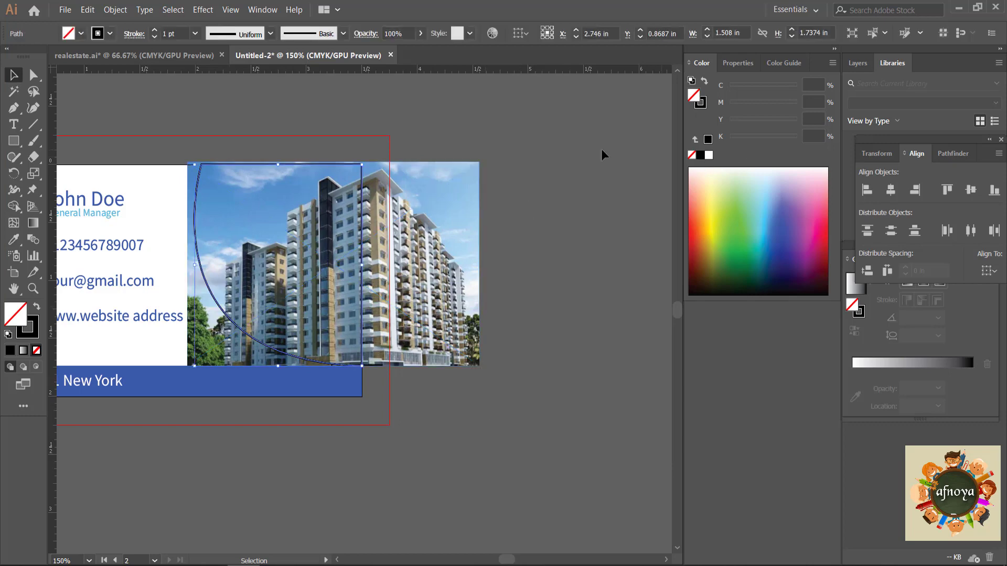
{"action": "left_click", "coordinate": [37, 306]}
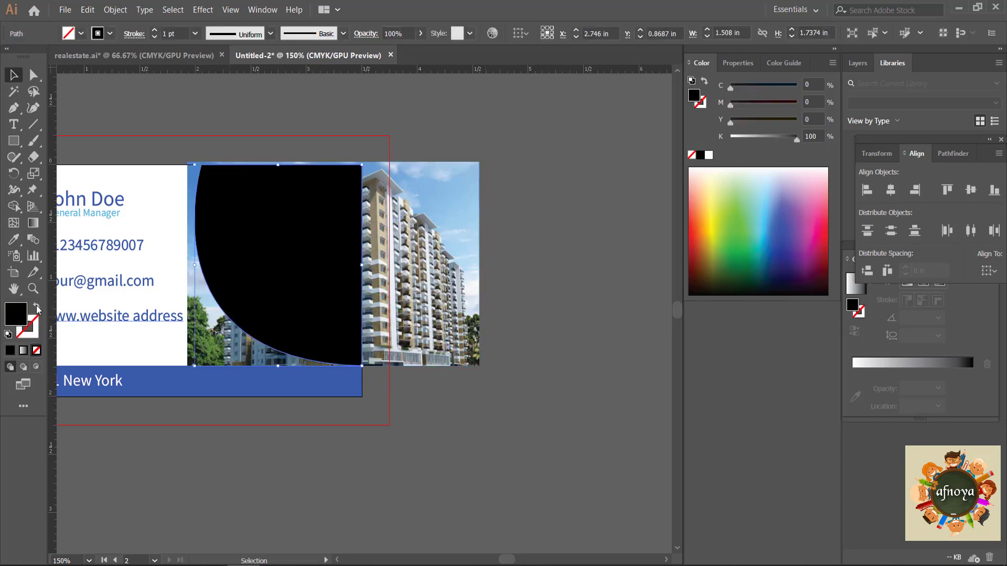
{"action": "left_click", "coordinate": [36, 350]}
{"action": "left_click", "coordinate": [366, 314], "text": "shift"}
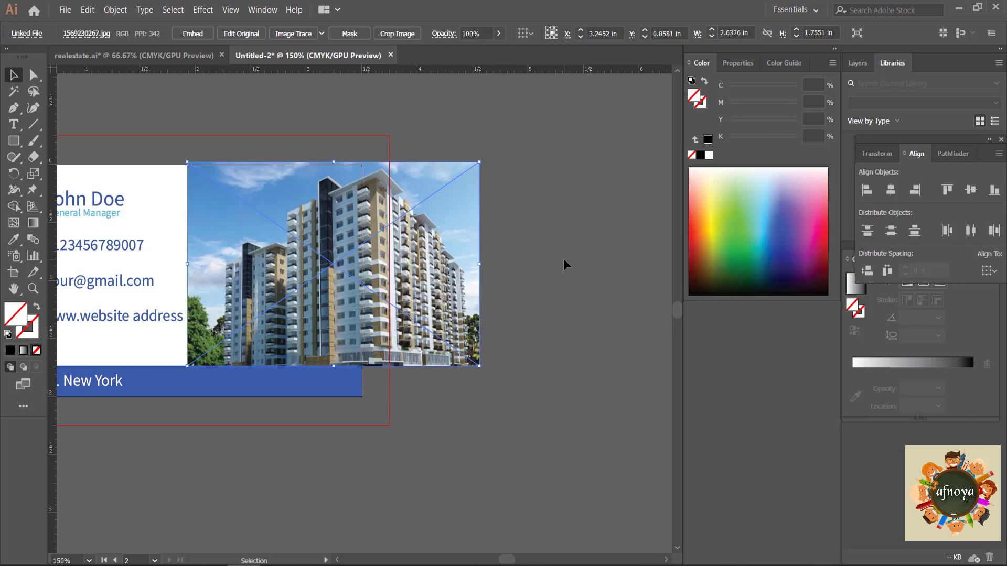
{"action": "right_click", "coordinate": [241, 273]}
{"action": "left_click", "coordinate": [279, 360]}
{"action": "left_click", "coordinate": [511, 285]}
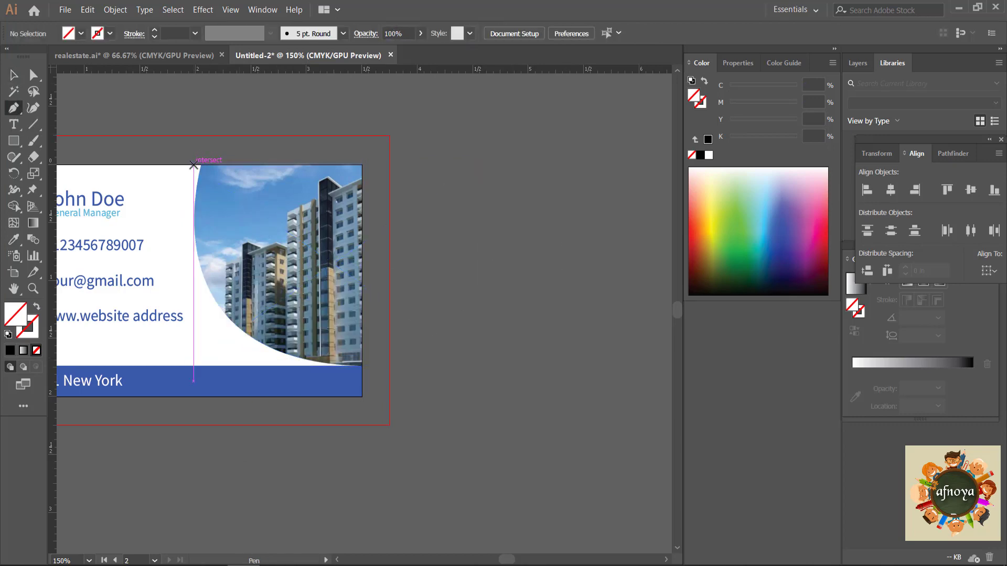
Step: Draw a curved arc path along the photo's edge and fill it with the left bar's blue
{"action": "left_click", "coordinate": [193, 165]}
{"action": "left_click_drag", "start_coordinate": [361, 366], "coordinate": [577, 344]}
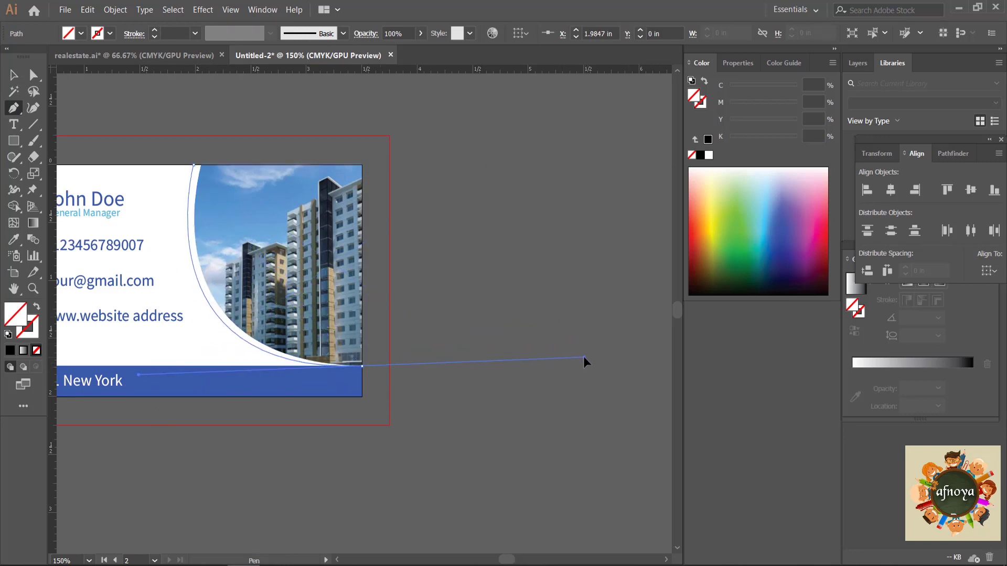
{"action": "left_click_drag", "start_coordinate": [577, 344], "coordinate": [585, 357]}
{"action": "key", "text": "ctrl+minus"}
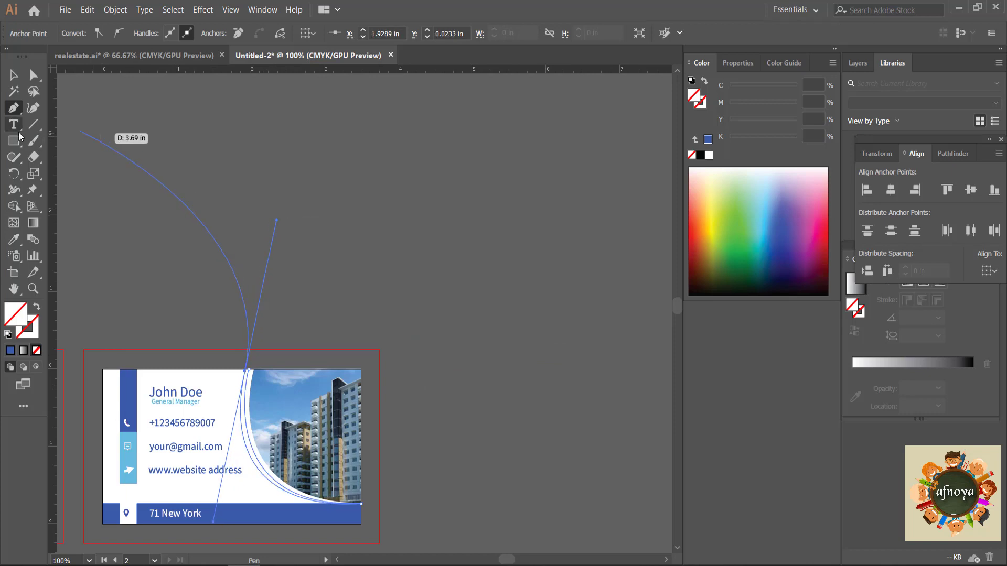
{"action": "key", "text": "i"}
{"action": "left_click", "coordinate": [127, 388]}
Step: Adjust the blue arc's top anchor point, then zoom back out to the whole card
{"action": "left_click", "coordinate": [14, 75]}
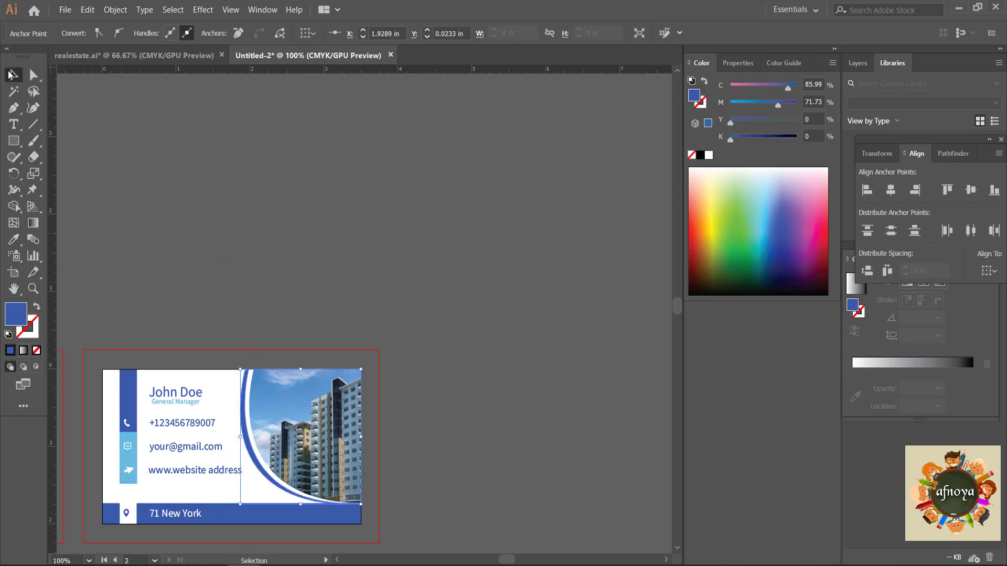
{"action": "key", "text": "ctrl+plus"}
{"action": "left_click", "coordinate": [33, 76]}
{"action": "left_click", "coordinate": [188, 343]}
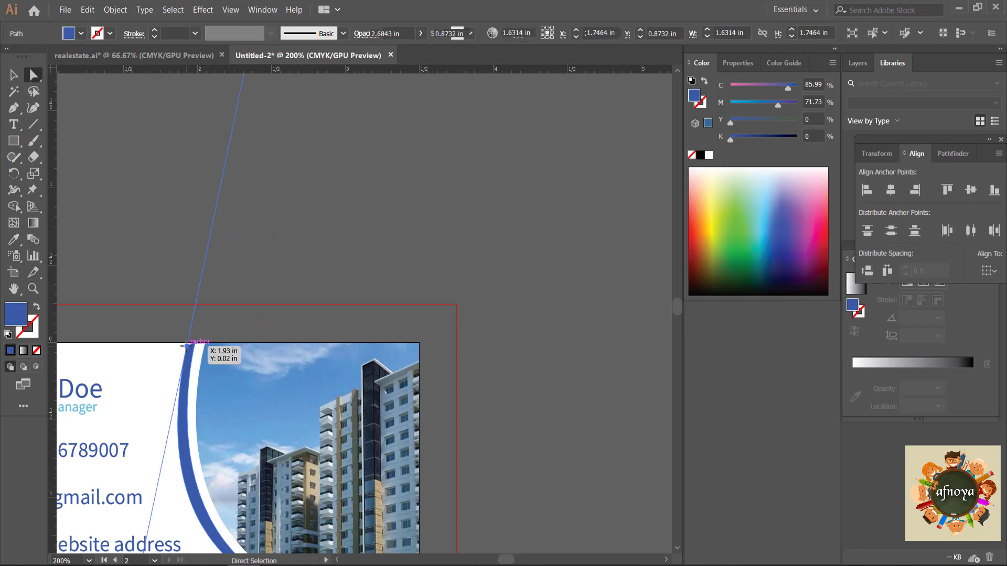
{"action": "left_click", "coordinate": [263, 273]}
{"action": "left_click", "coordinate": [14, 75]}
{"action": "key", "text": "ctrl+minus"}
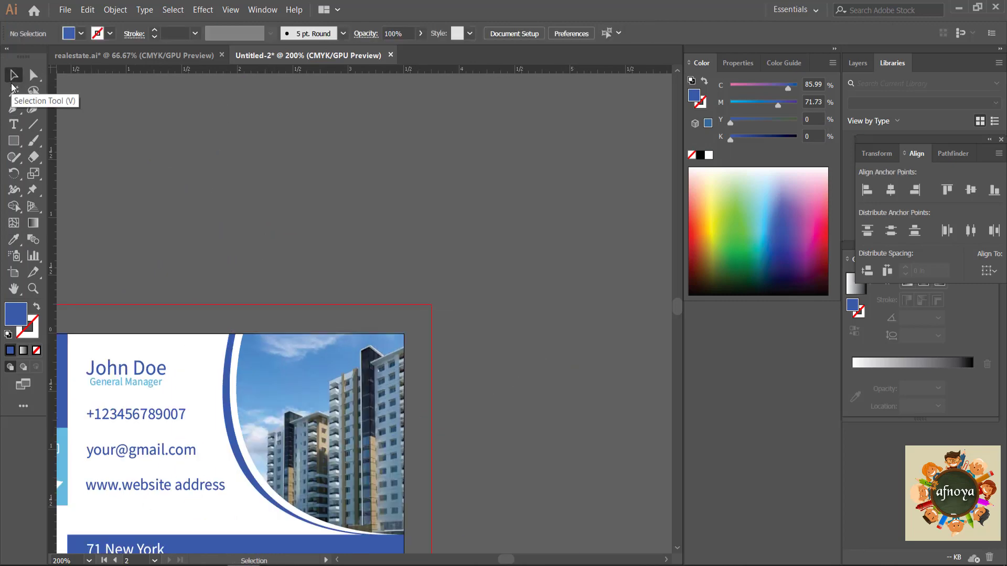
{"action": "left_click_drag", "start_coordinate": [513, 560], "coordinate": [501, 562]}
Step: Zoom out and scroll until the logo front and contact back cards both show
{"action": "scroll", "coordinate": [506, 561], "scroll_direction": "down", "scroll_amount": 2}
{"action": "scroll", "coordinate": [501, 562], "scroll_direction": "right", "scroll_amount": 3}
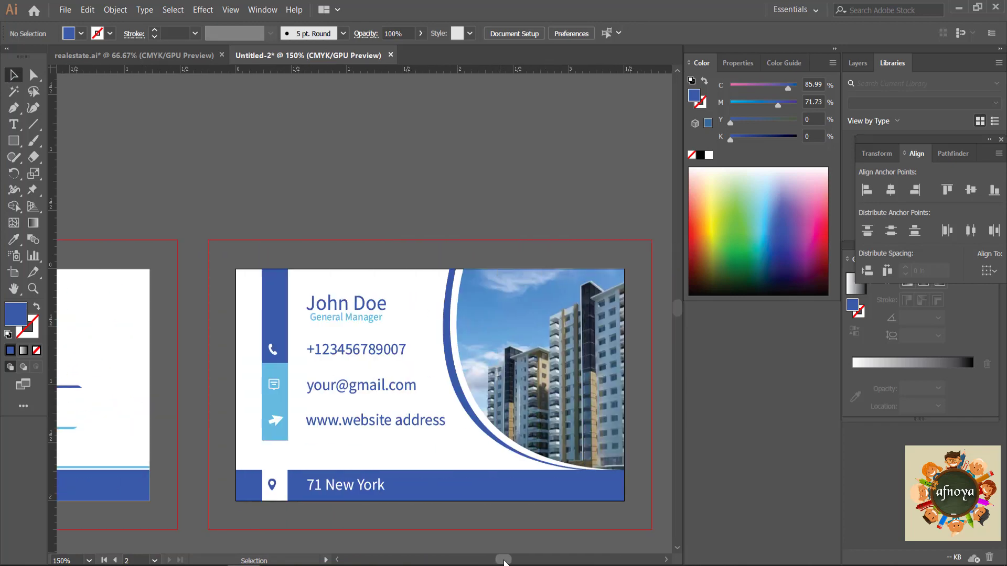
{"action": "key", "text": "ctrl+minus"}
{"action": "left_click_drag", "start_coordinate": [502, 560], "coordinate": [501, 560]}
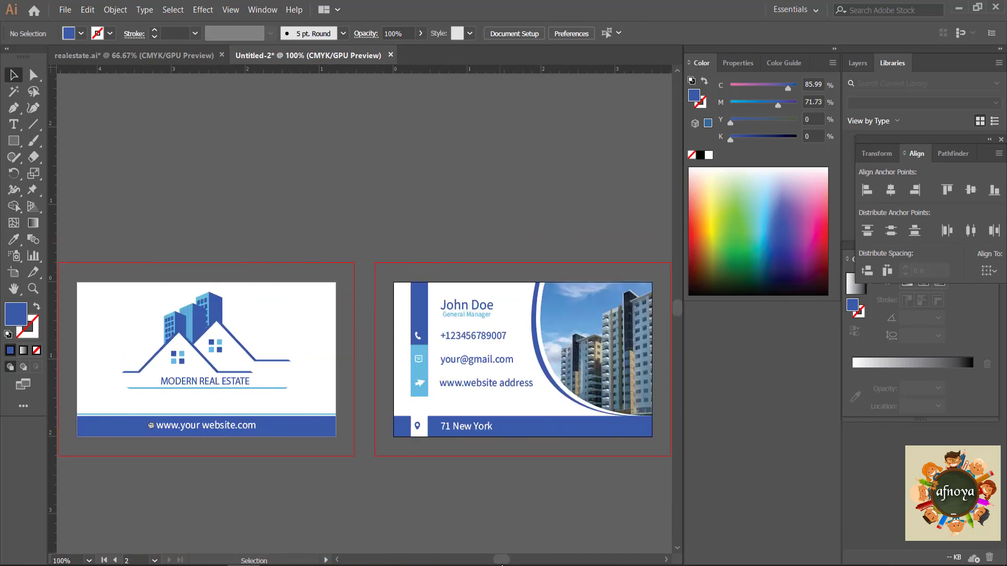